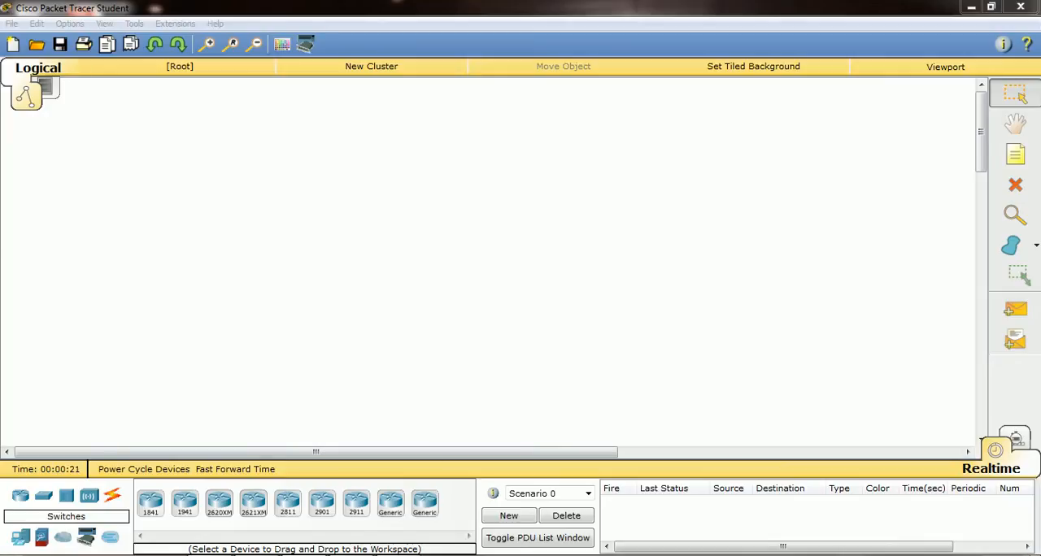
Open the command-line interface of the switch on the workspace and start its console session at the user prompt
{"action": "left_click", "coordinate": [20, 496]}
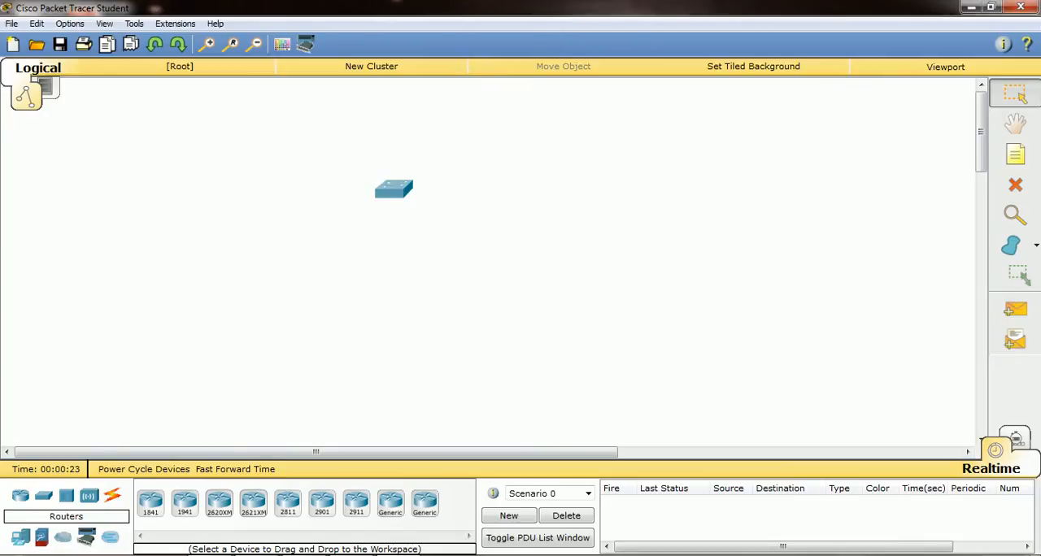
{"action": "left_click", "coordinate": [394, 188]}
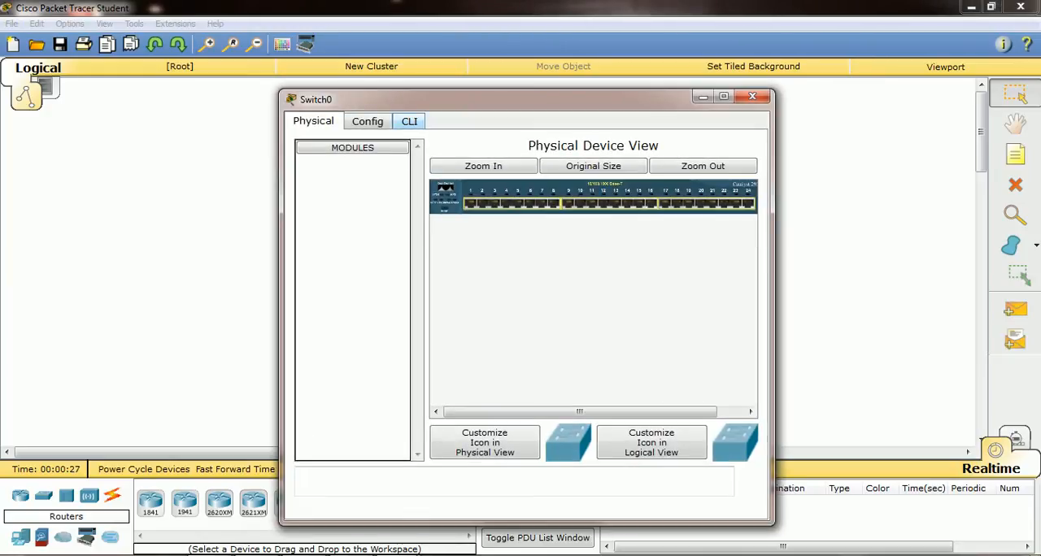
{"action": "left_click", "coordinate": [409, 121]}
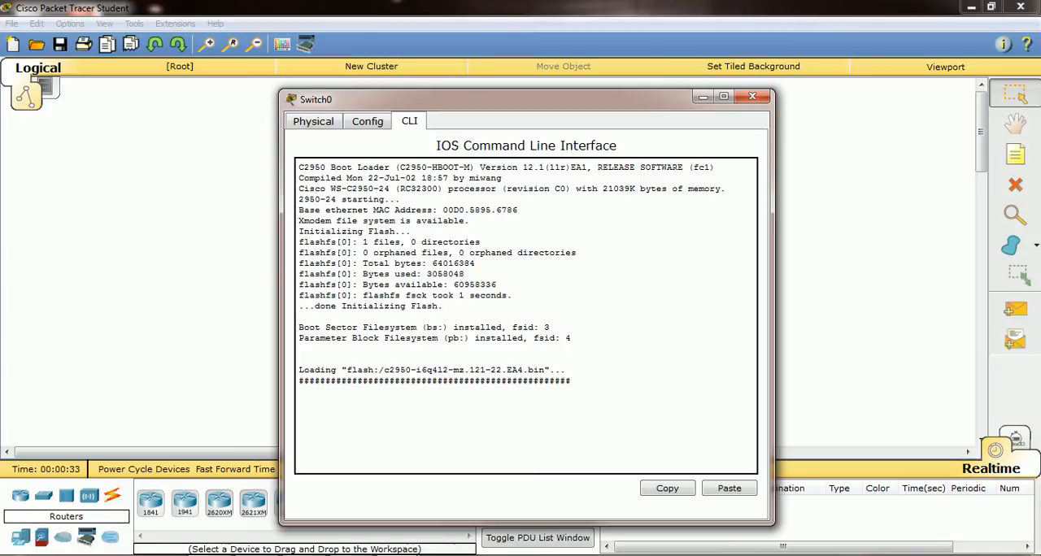
{"action": "key", "text": "Return"}
{"action": "key", "text": "Return"}
{"action": "key", "text": "Return"}
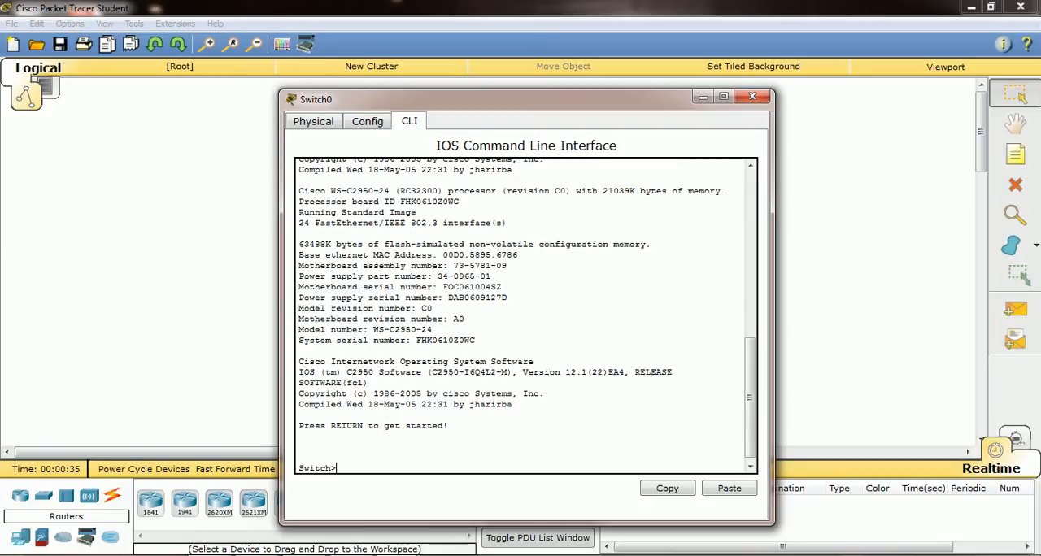
{"action": "key", "text": "Return"}
{"action": "key", "text": "Return"}
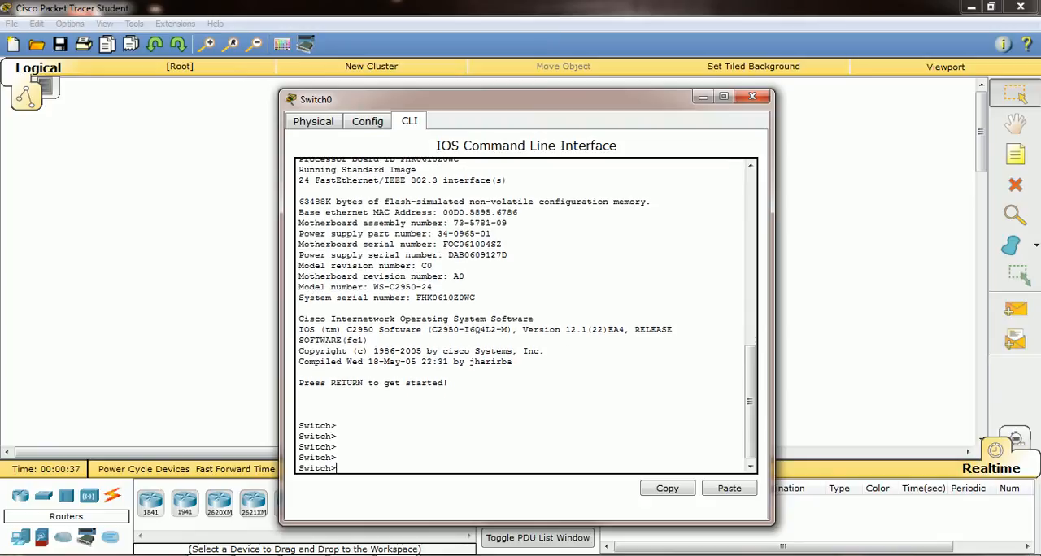
Enter privileged EXEC mode on the switch with the enable command
{"action": "type", "text": "en"}
{"action": "key", "text": "Tab"}
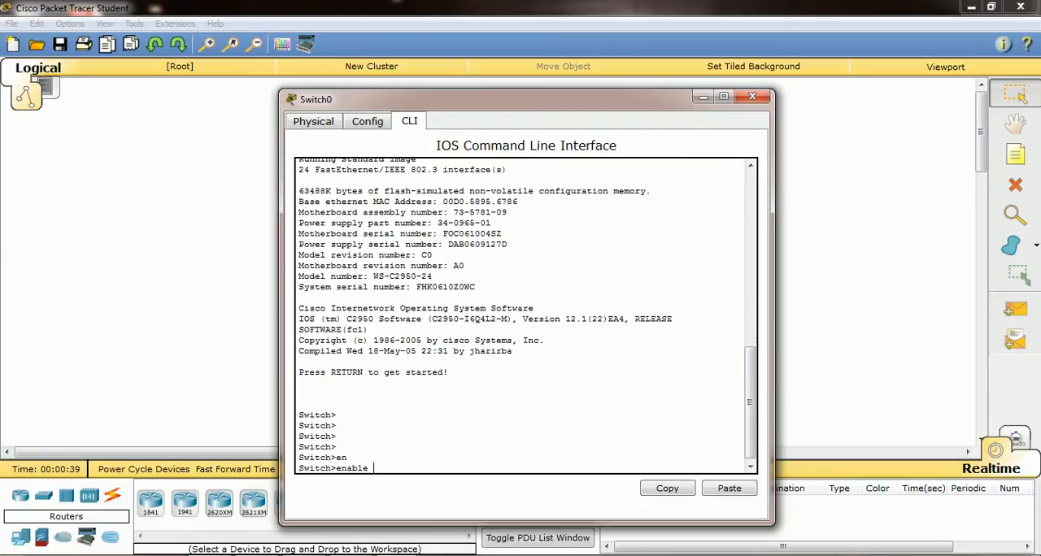
{"action": "key", "text": "Return"}
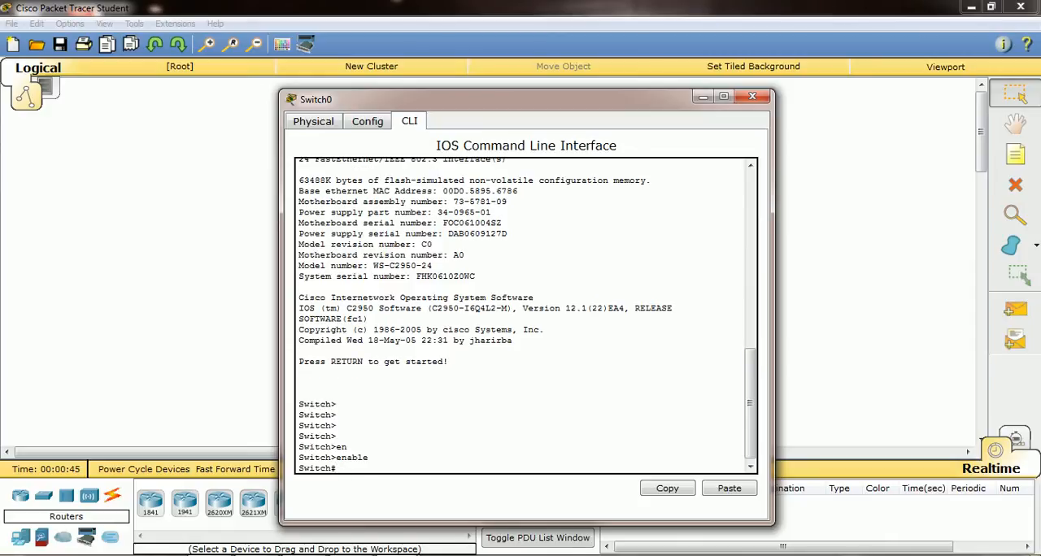
Enter global configuration mode with the configure terminal command
{"action": "type", "text": "conf t"}
{"action": "key", "text": "BackSpace"}
{"action": "key", "text": "BackSpace"}
{"action": "key", "text": "Tab"}
{"action": "type", "text": "t"}
{"action": "key", "text": "Tab"}
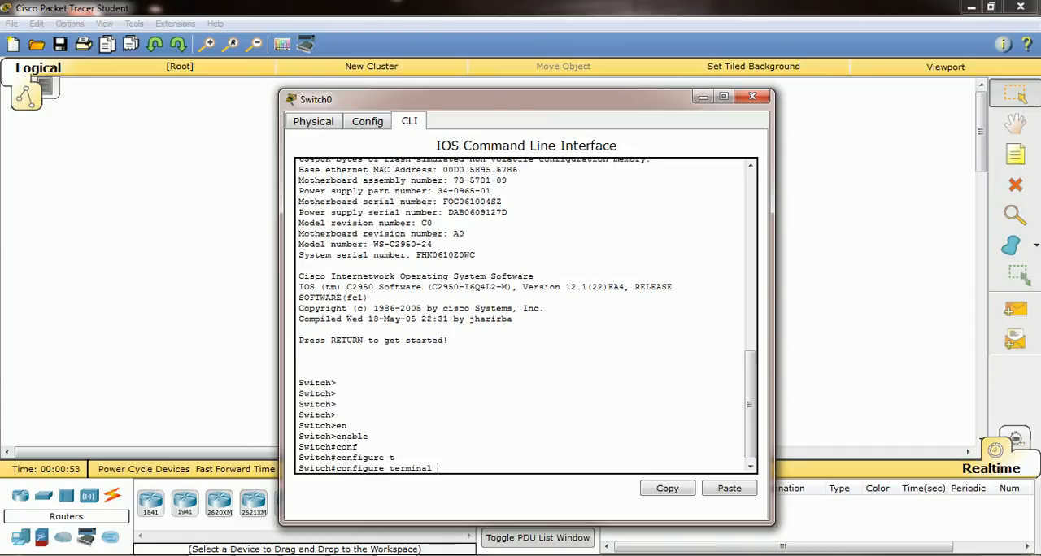
{"action": "key", "text": "Return"}
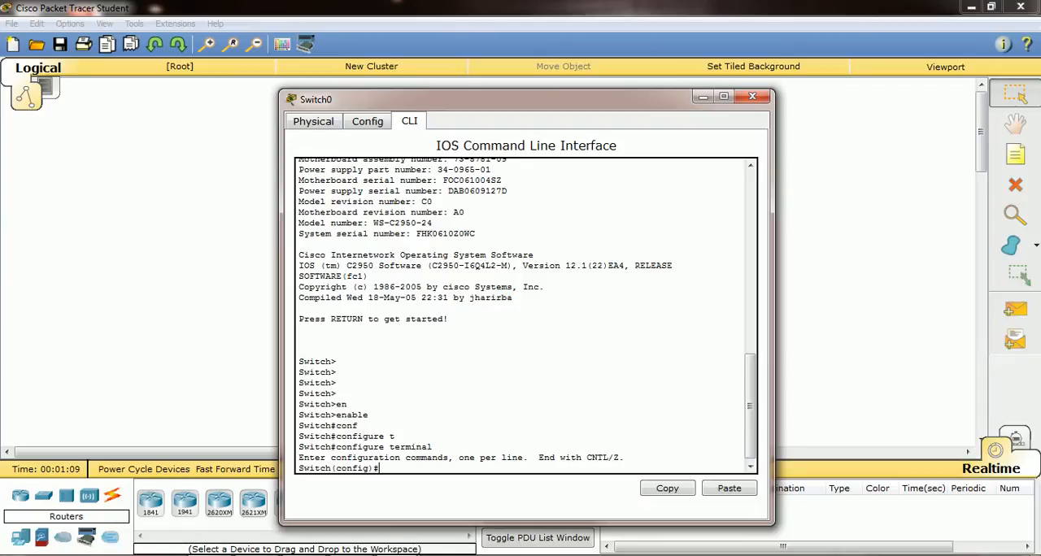
List all commands available in global configuration mode through to the end of the help output
{"action": "key", "text": "alt+Tab"}
{"action": "type", "text": "?"}
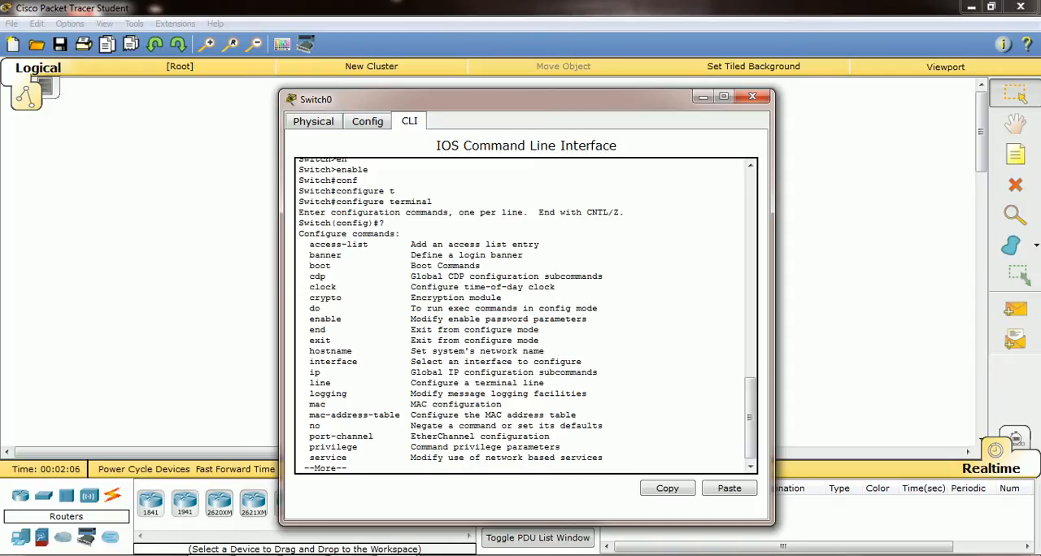
{"action": "key", "text": "space"}
{"action": "key", "text": "Return"}
{"action": "key", "text": "Return"}
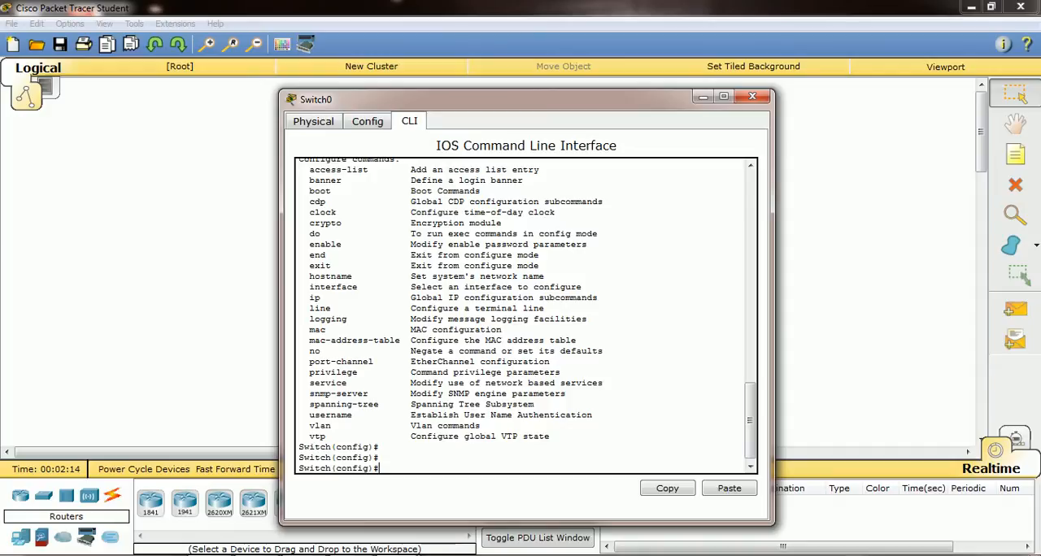
List the configuration commands that begin with C, leaving the command line empty
{"action": "type", "text": "C?"}
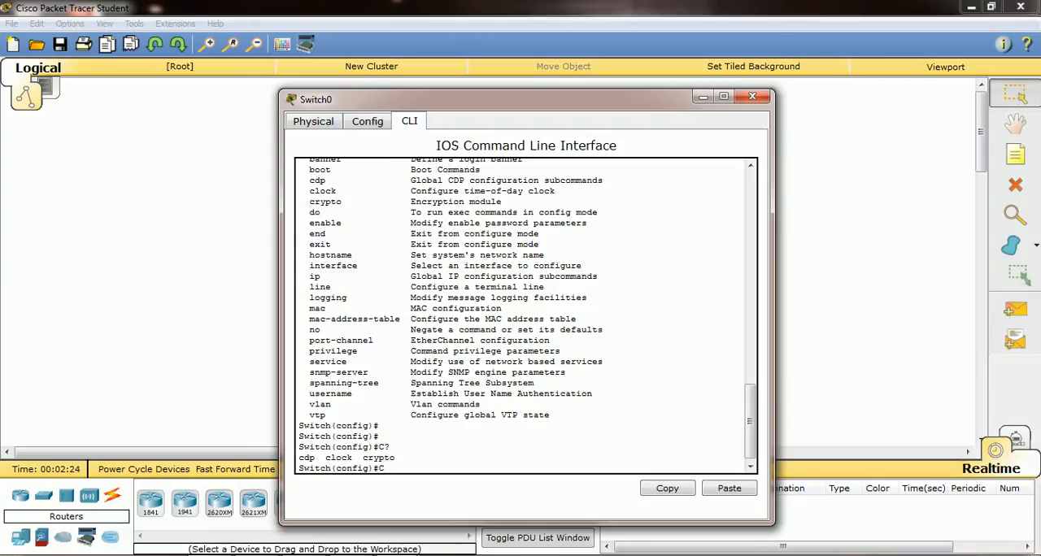
{"action": "key", "text": "BackSpace"}
Set the switch's hostname to cisco
{"action": "left_click_drag", "start_coordinate": [326, 469], "coordinate": [331, 469]}
{"action": "left_click", "coordinate": [380, 468]}
{"action": "type", "text": "host cisco"}
{"action": "key", "text": "Return"}
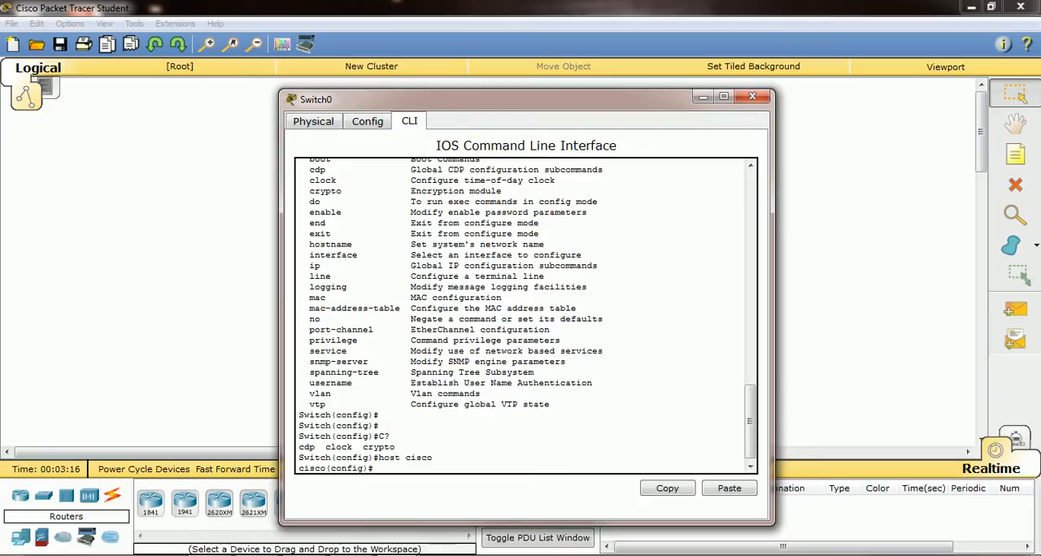
{"action": "type", "text": "pa"}
{"action": "key", "text": "Tab"}
{"action": "type", "text": "ss"}
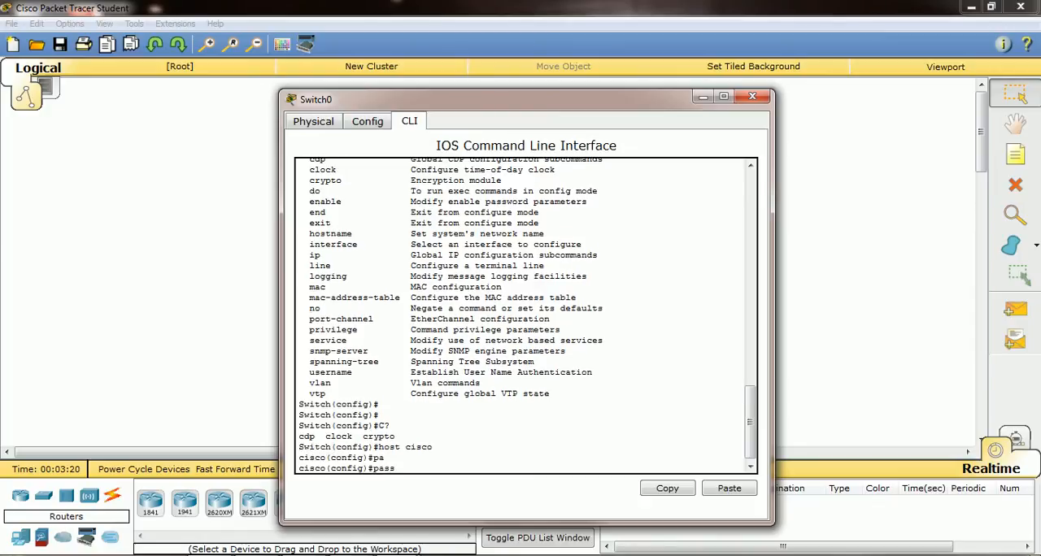
{"action": "key", "text": "Tab"}
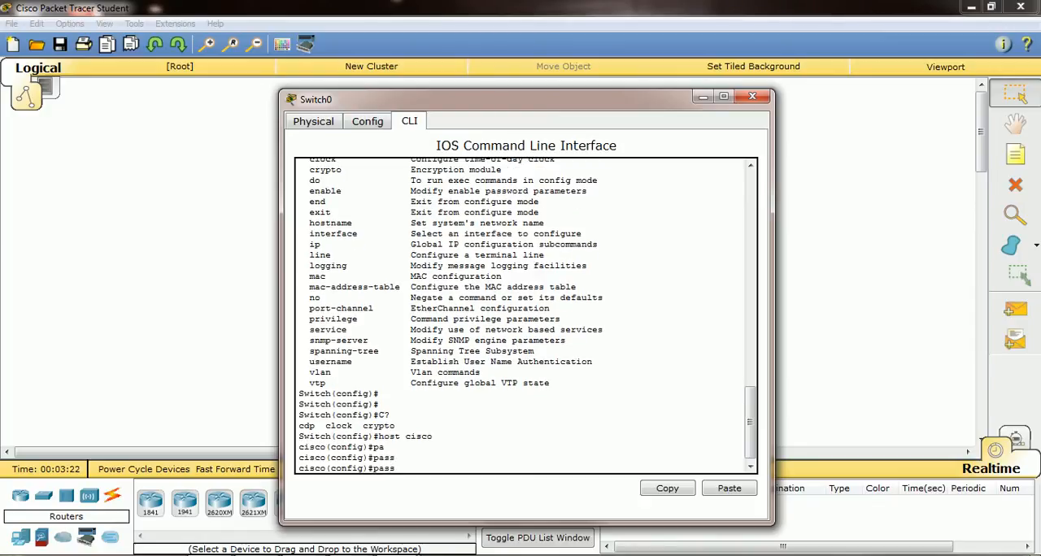
{"action": "key", "text": "BackSpace"}
{"action": "key", "text": "BackSpace"}
{"action": "key", "text": "BackSpace"}
{"action": "key", "text": "BackSpace"}
Set the privileged-mode password of the switch with the enable password command
{"action": "type", "text": "en"}
{"action": "key", "text": "Tab"}
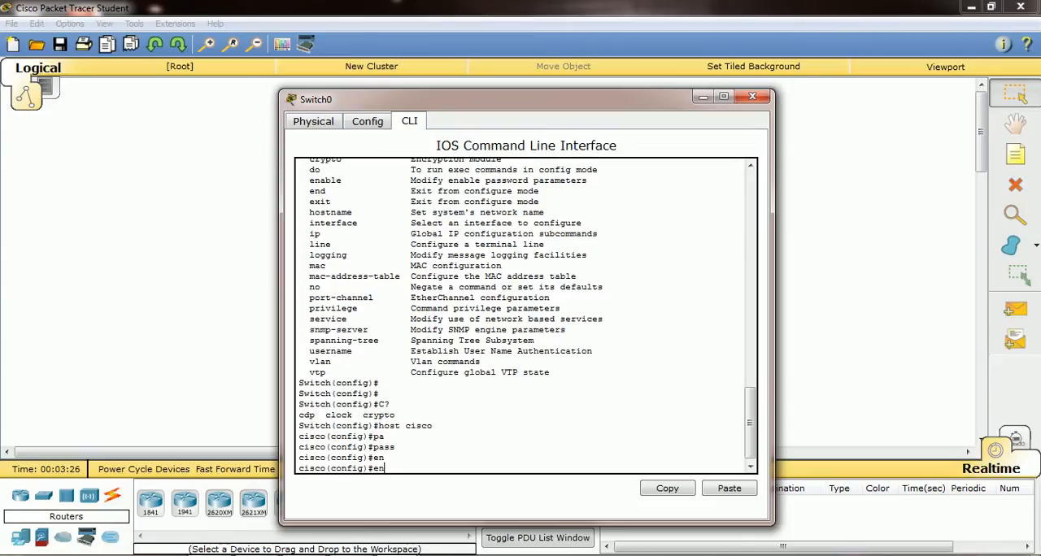
{"action": "type", "text": "a"}
{"action": "key", "text": "Tab"}
{"action": "type", "text": "p"}
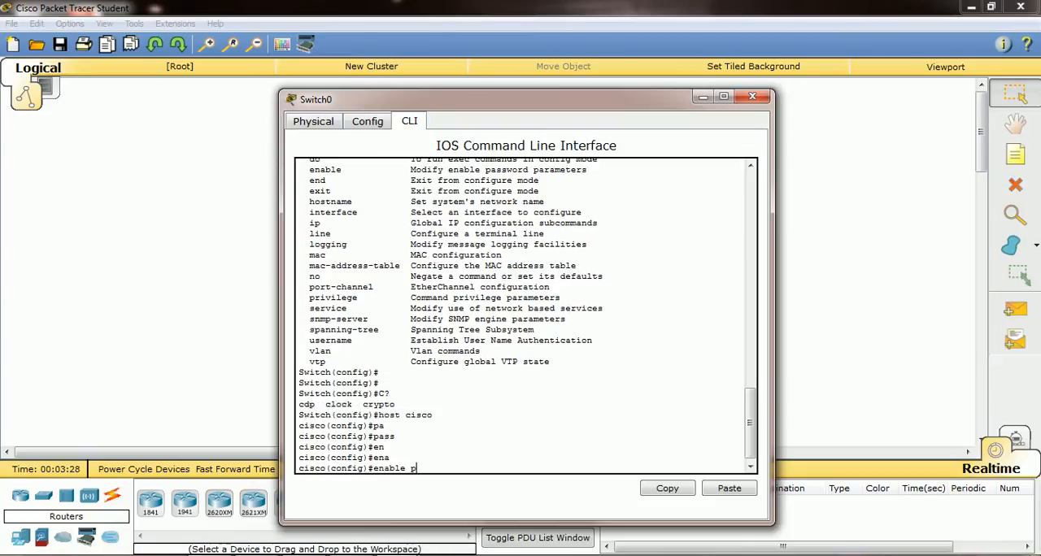
{"action": "type", "text": "a"}
{"action": "key", "text": "Tab"}
{"action": "type", "text": "cisco"}
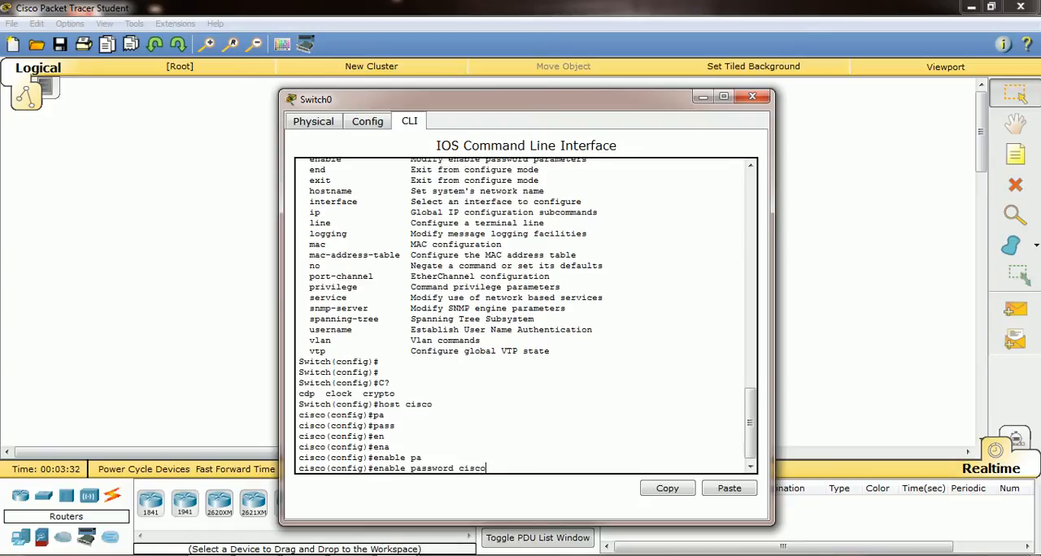
{"action": "key", "text": "Return"}
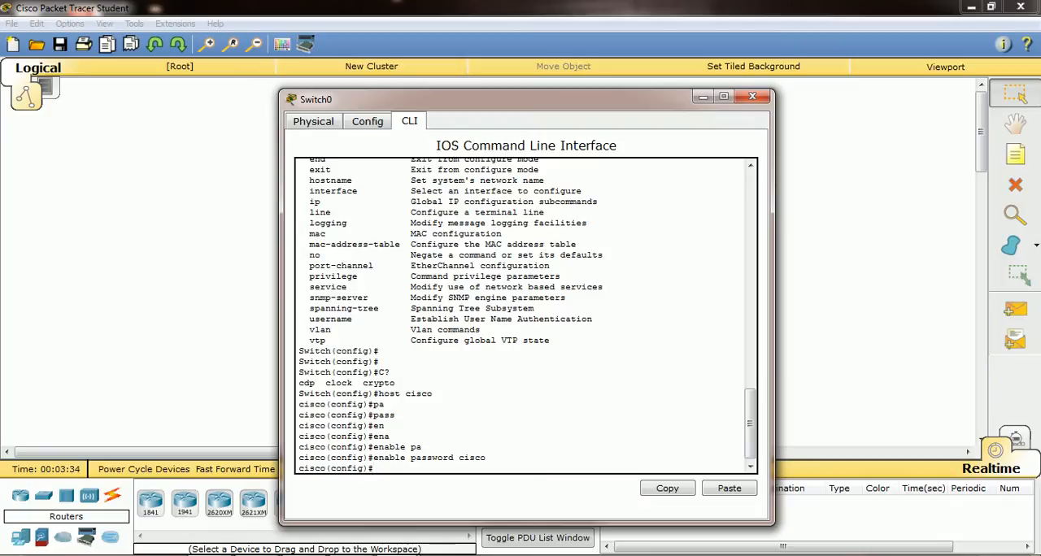
Leave configuration mode and copy running-config to startup-config, accepting the default destination filename
{"action": "type", "text": "exit"}
{"action": "key", "text": "Return"}
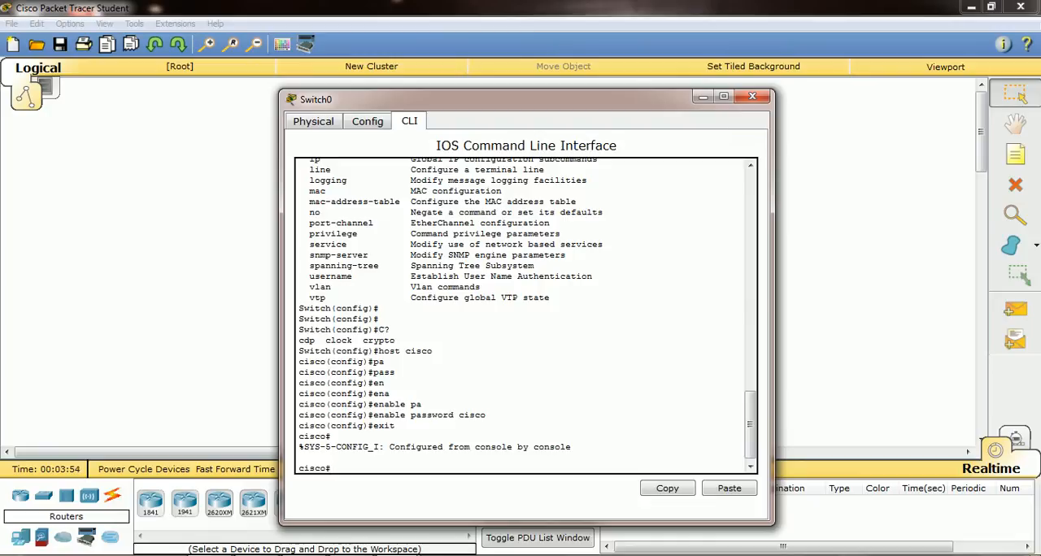
{"action": "type", "text": "copy r"}
{"action": "key", "text": "Tab"}
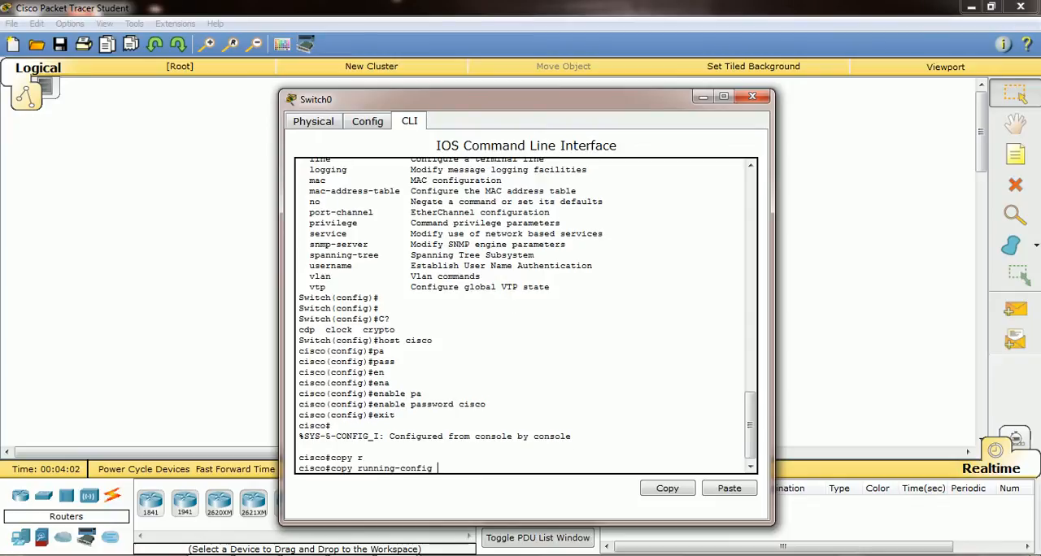
{"action": "type", "text": "s"}
{"action": "key", "text": "Tab"}
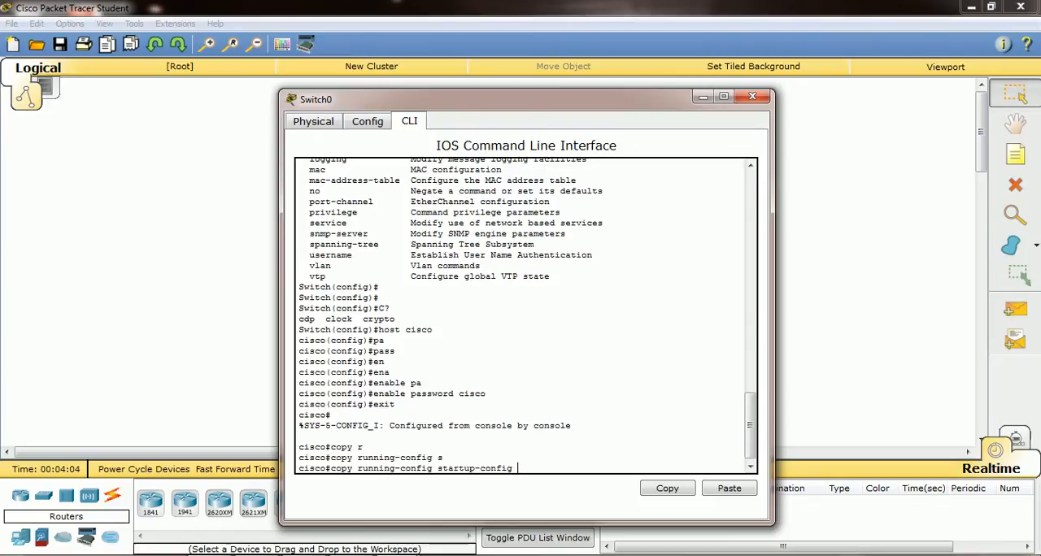
{"action": "key", "text": "Return"}
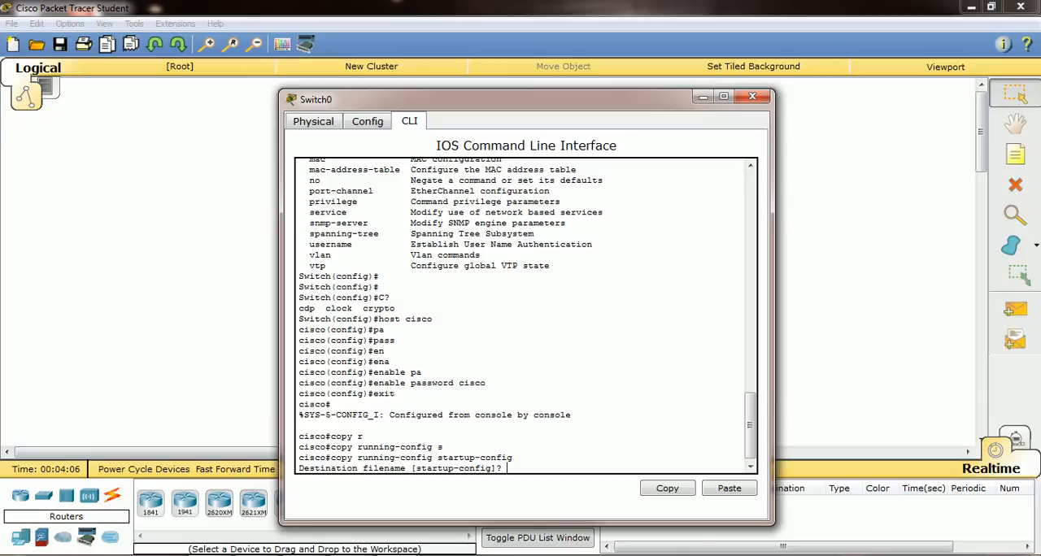
{"action": "key", "text": "Return"}
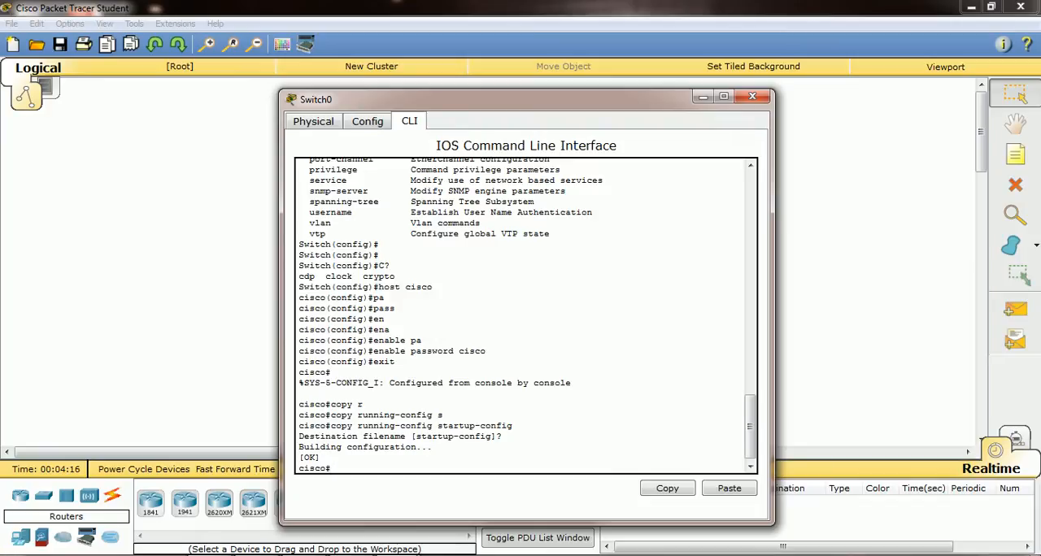
Save the switch configuration again with the write command in privileged mode
{"action": "type", "text": "wri"}
{"action": "key", "text": "Tab"}
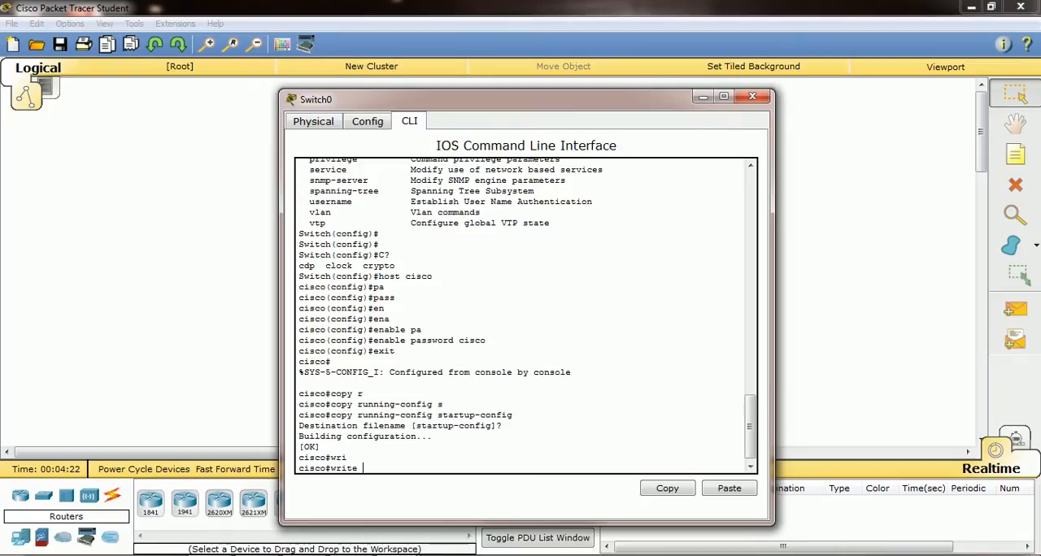
{"action": "key", "text": "Return"}
{"action": "key", "text": "Return"}
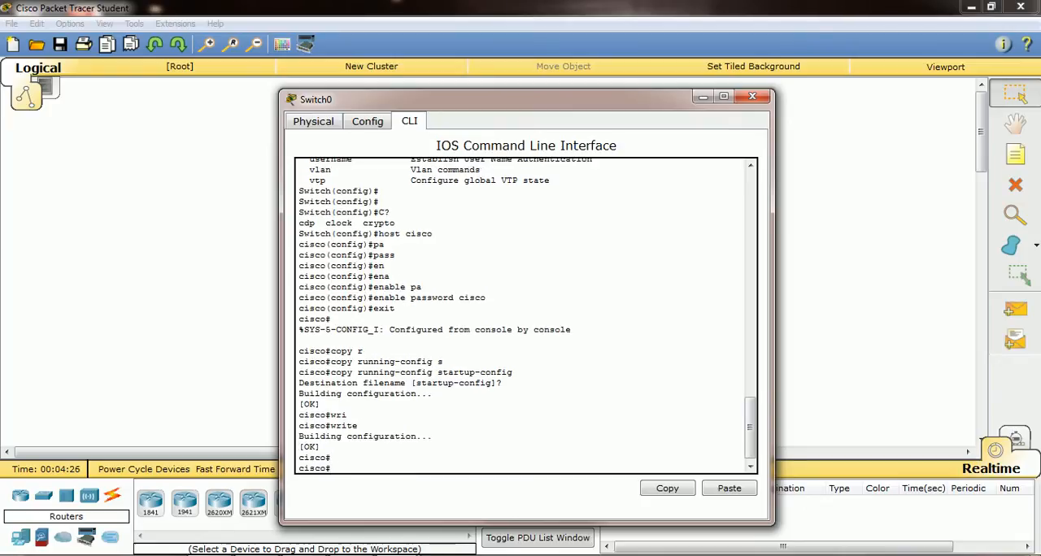
Re-enter global configuration mode and save the configuration from there with the do write command
{"action": "type", "text": "conf"}
{"action": "key", "text": "Tab"}
{"action": "type", "text": "t"}
{"action": "key", "text": "Tab"}
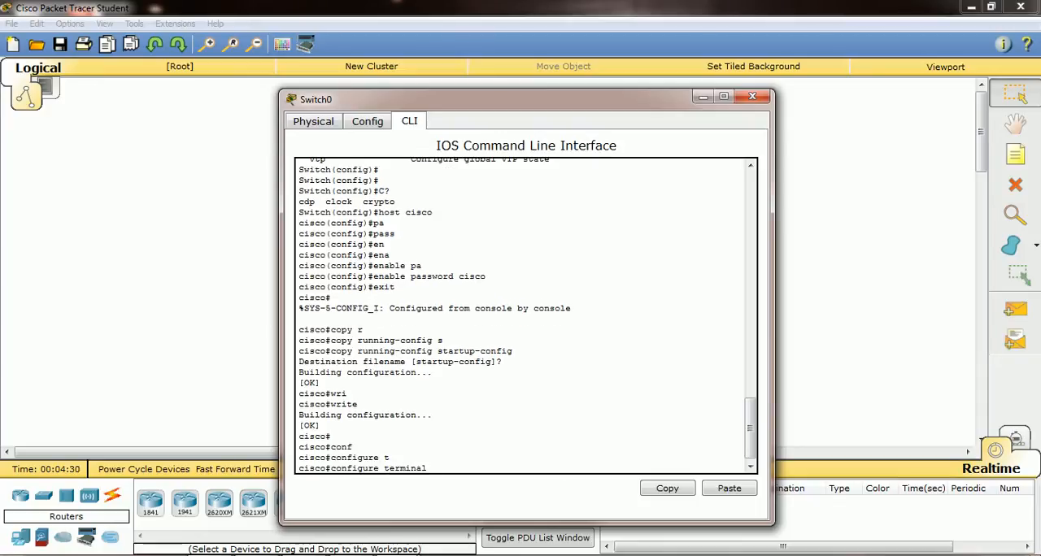
{"action": "key", "text": "Return"}
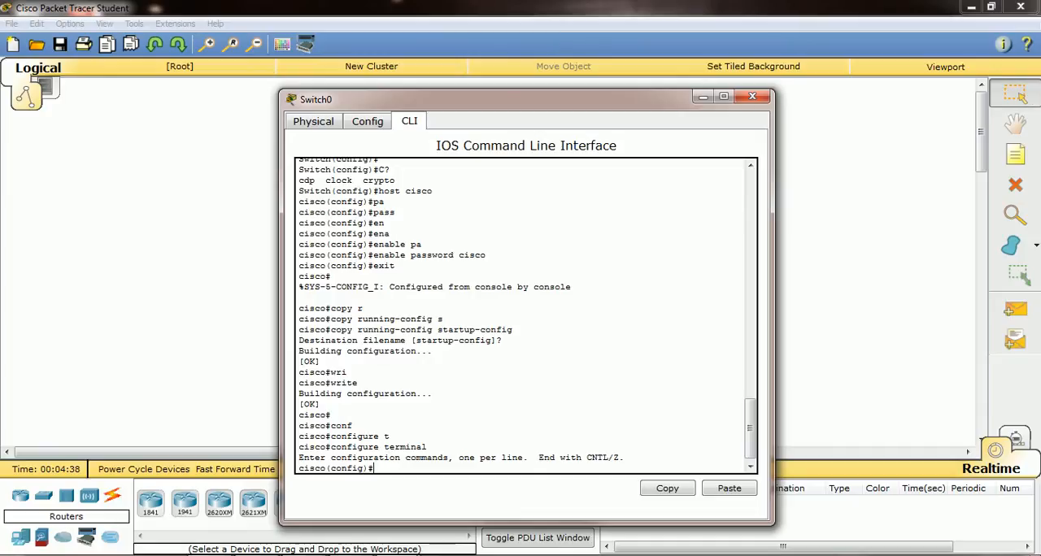
{"action": "type", "text": "do write"}
{"action": "key", "text": "Return"}
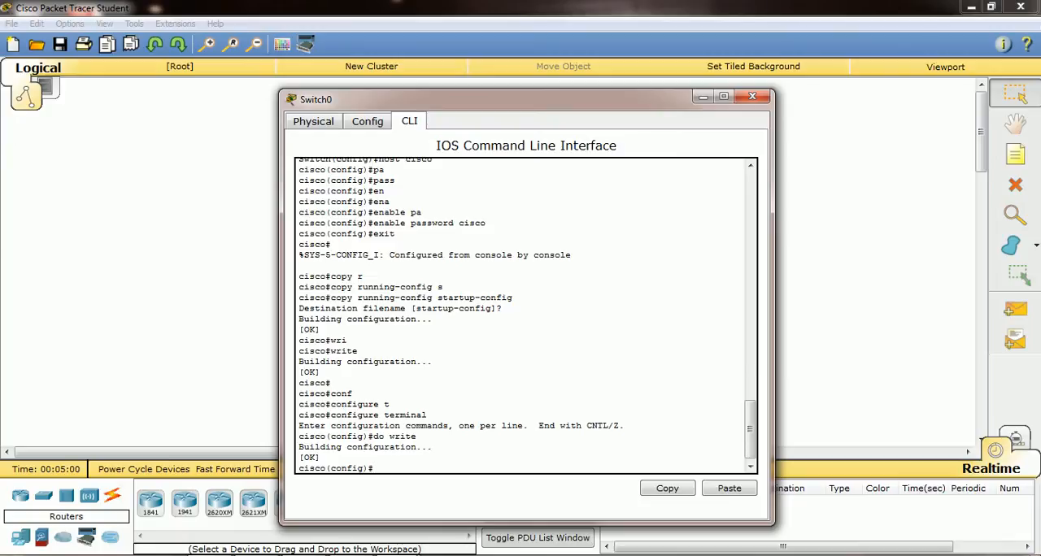
Exit configuration mode and log out of the console session, returning to the user prompt
{"action": "type", "text": "exit"}
{"action": "key", "text": "Return"}
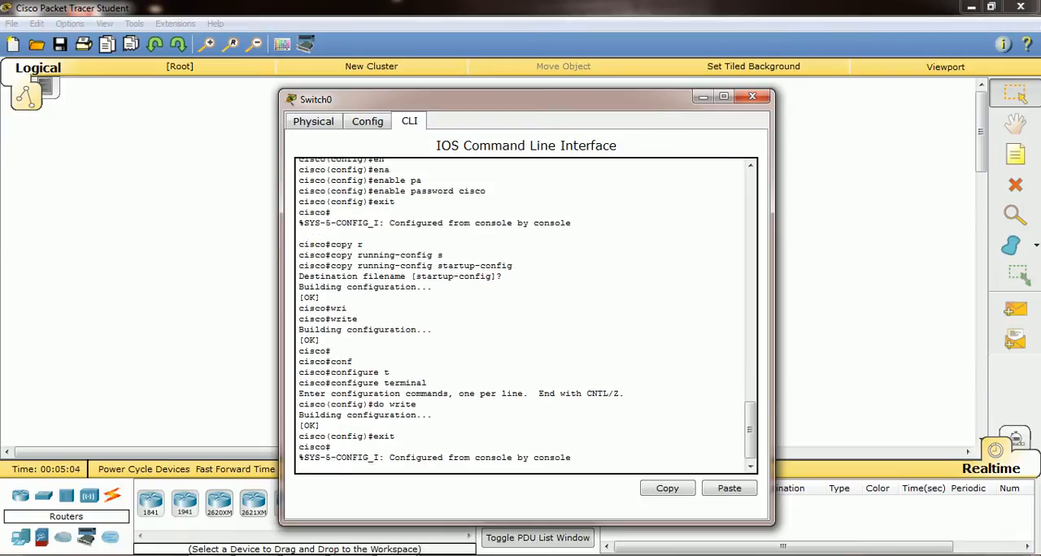
{"action": "key", "text": "Return"}
{"action": "type", "text": "exit"}
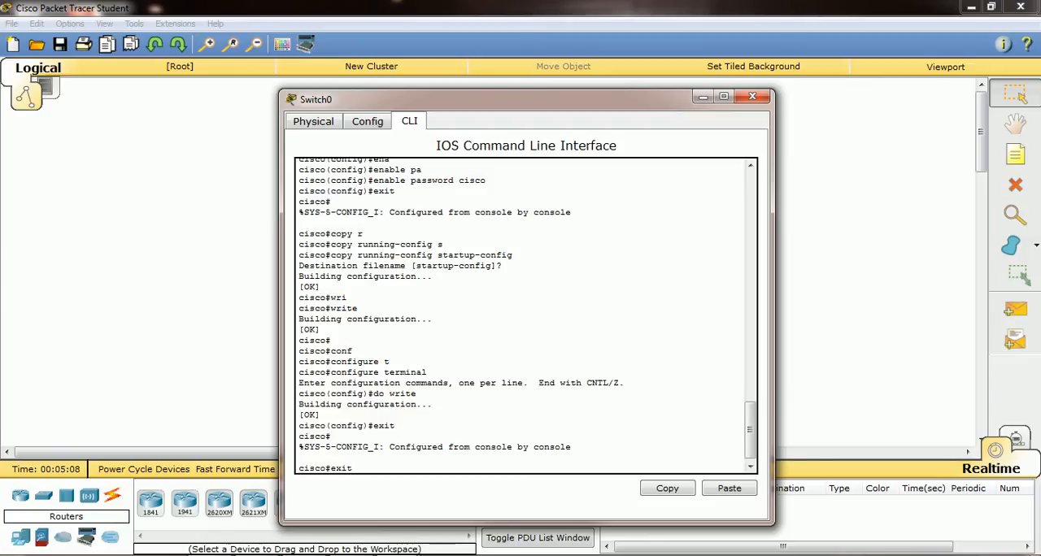
{"action": "key", "text": "Return"}
{"action": "key", "text": "Return"}
{"action": "key", "text": "Return"}
{"action": "key", "text": "Return"}
{"action": "key", "text": "Return"}
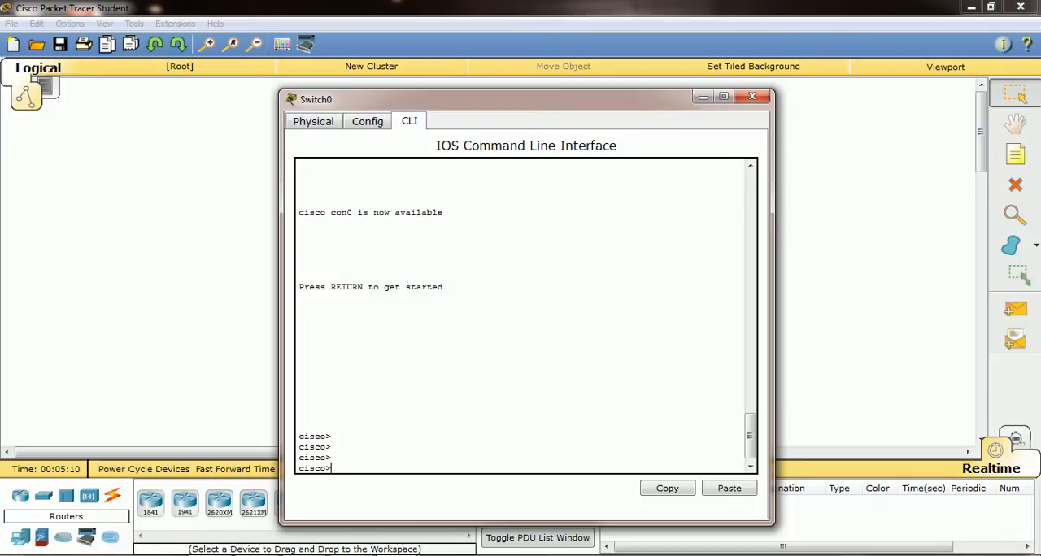
{"action": "key", "text": "Return"}
{"action": "key", "text": "Return"}
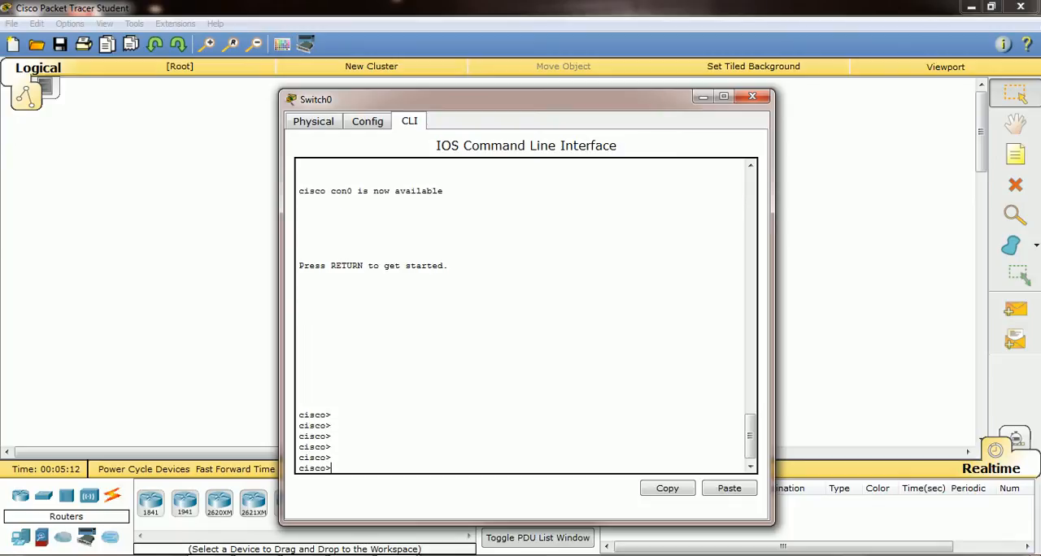
Enter privileged mode with the enable command, supplying the enable password
{"action": "type", "text": "en"}
{"action": "key", "text": "Tab"}
{"action": "key", "text": "Return"}
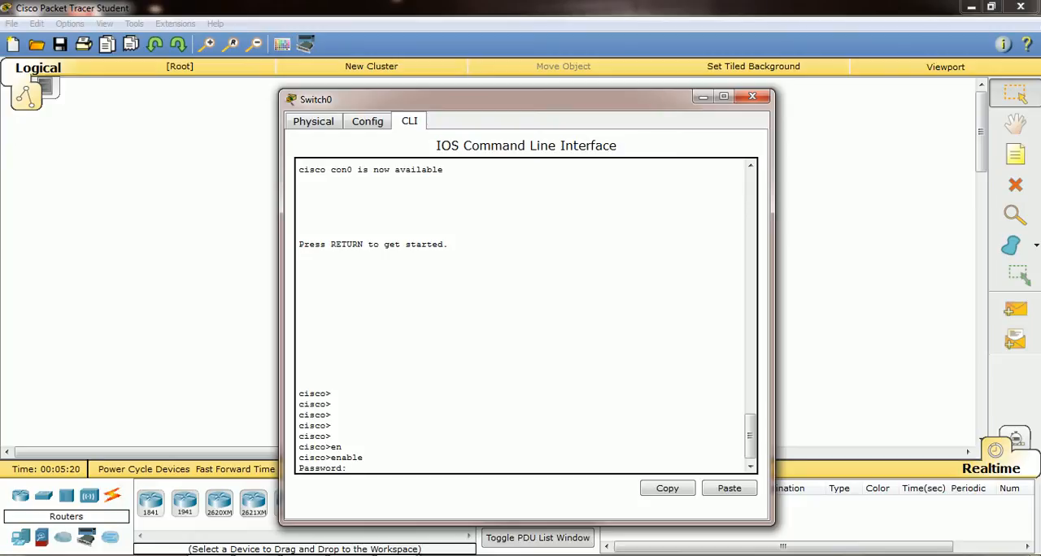
{"action": "key", "text": "Return"}
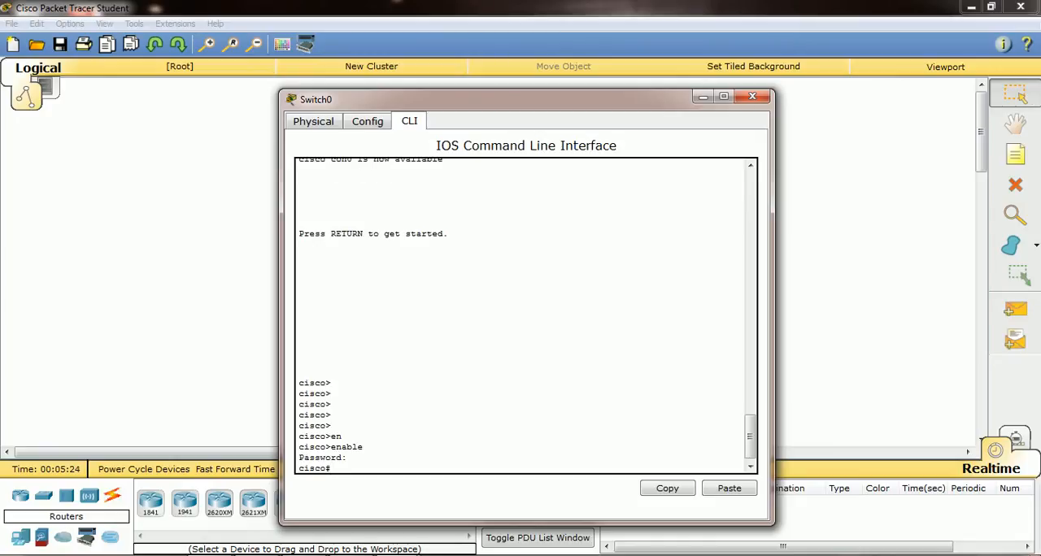
Display the switch's running configuration with show running-config and highlight the value on the enable password line
{"action": "type", "text": "sho"}
{"action": "key", "text": "Tab"}
{"action": "type", "text": "r"}
{"action": "key", "text": "Tab"}
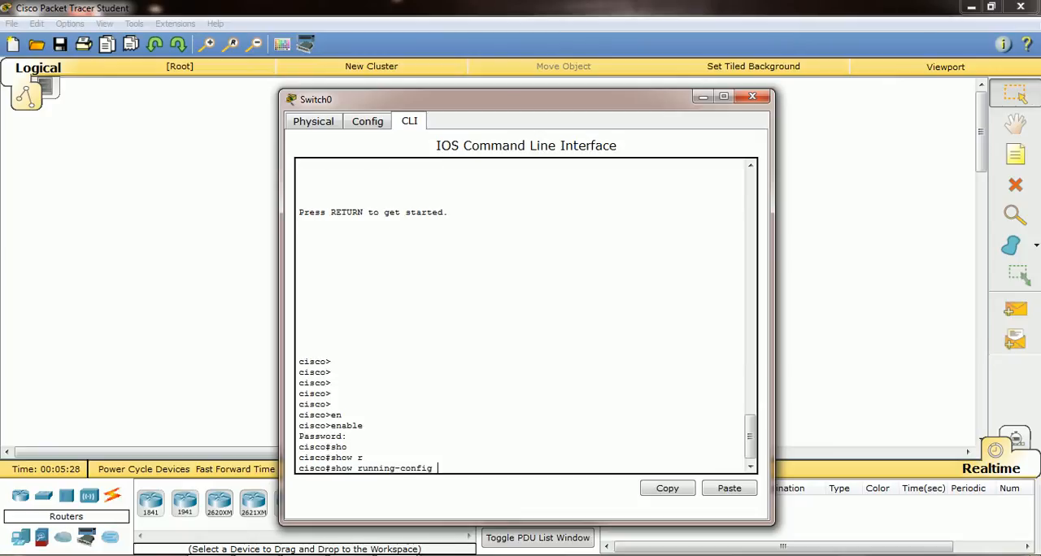
{"action": "key", "text": "Return"}
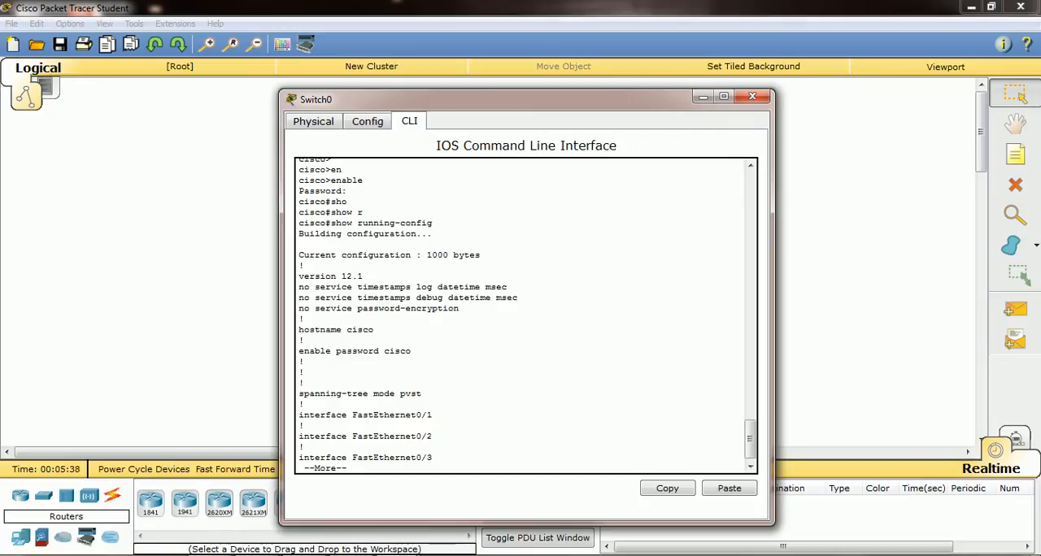
{"action": "left_click_drag", "start_coordinate": [384, 351], "coordinate": [412, 350]}
Page through the interface entries of the running configuration, then quit the listing to return to the privileged prompt
{"action": "key", "text": "Return"}
{"action": "key", "text": "Return"}
{"action": "key", "text": "Return"}
{"action": "key", "text": "Return"}
{"action": "key", "text": "Return"}
{"action": "key", "text": "Return"}
{"action": "key", "text": "Return"}
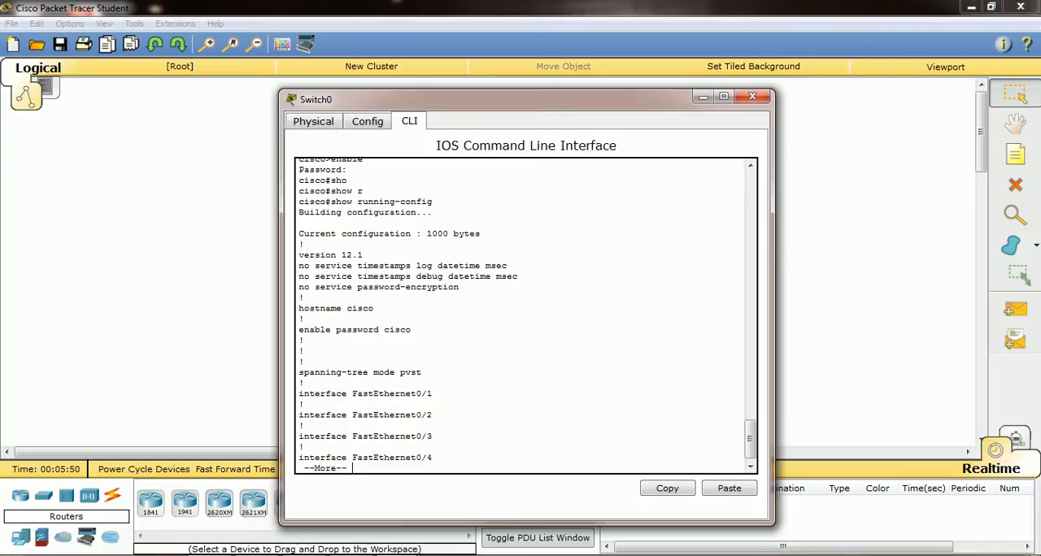
{"action": "key", "text": "Return"}
{"action": "key", "text": "Return"}
{"action": "key", "text": "Return"}
{"action": "key", "text": "Return"}
{"action": "key", "text": "Return"}
{"action": "key", "text": "Return"}
{"action": "key", "text": "Return"}
{"action": "key", "text": "Return"}
{"action": "key", "text": "Return"}
{"action": "key", "text": "Return"}
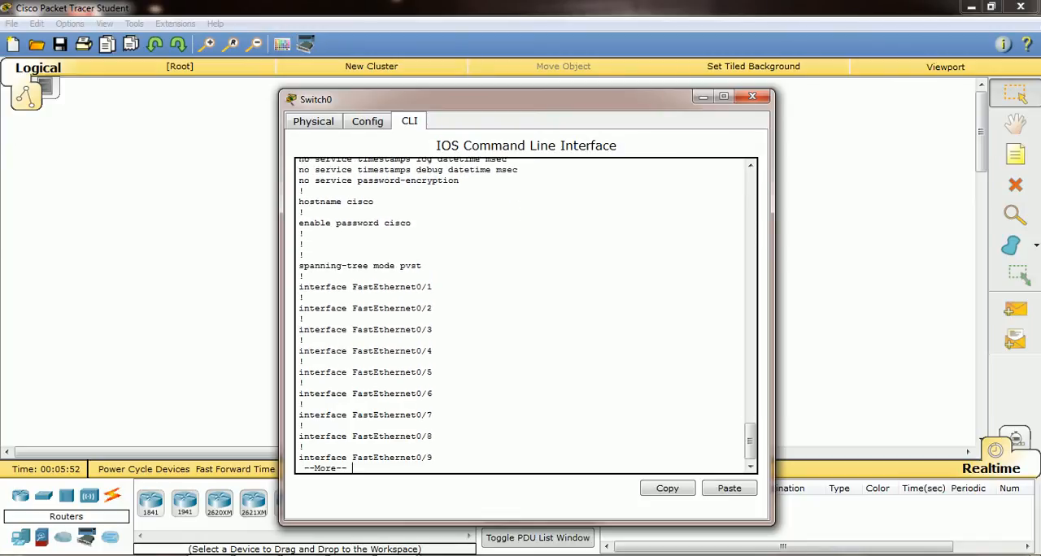
{"action": "key", "text": "Return"}
{"action": "key", "text": "Return"}
{"action": "key", "text": "Return"}
{"action": "key", "text": "Return"}
{"action": "key", "text": "Return"}
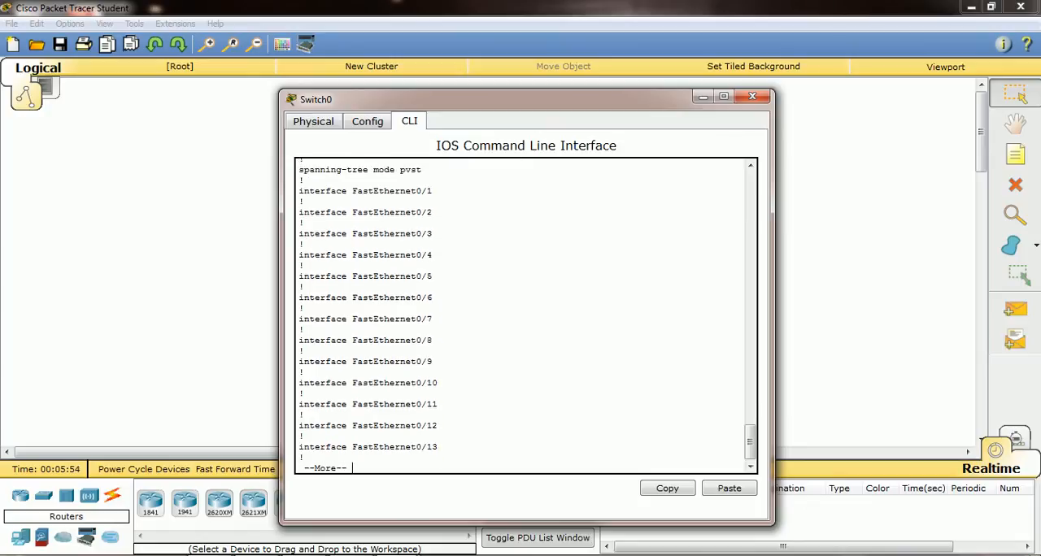
{"action": "key", "text": "q"}
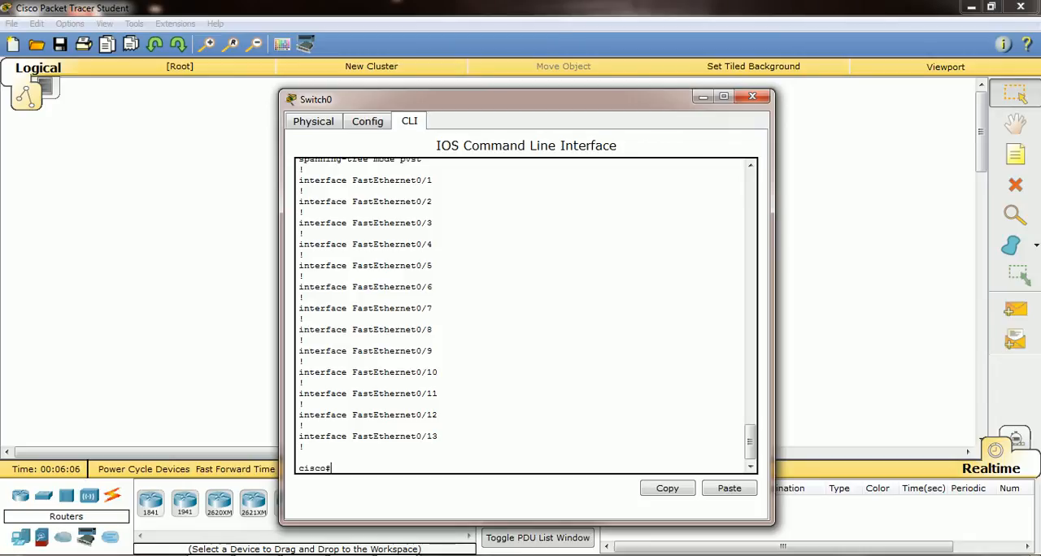
Enter global configuration mode with the configure terminal command
{"action": "type", "text": "conf"}
{"action": "key", "text": "Tab"}
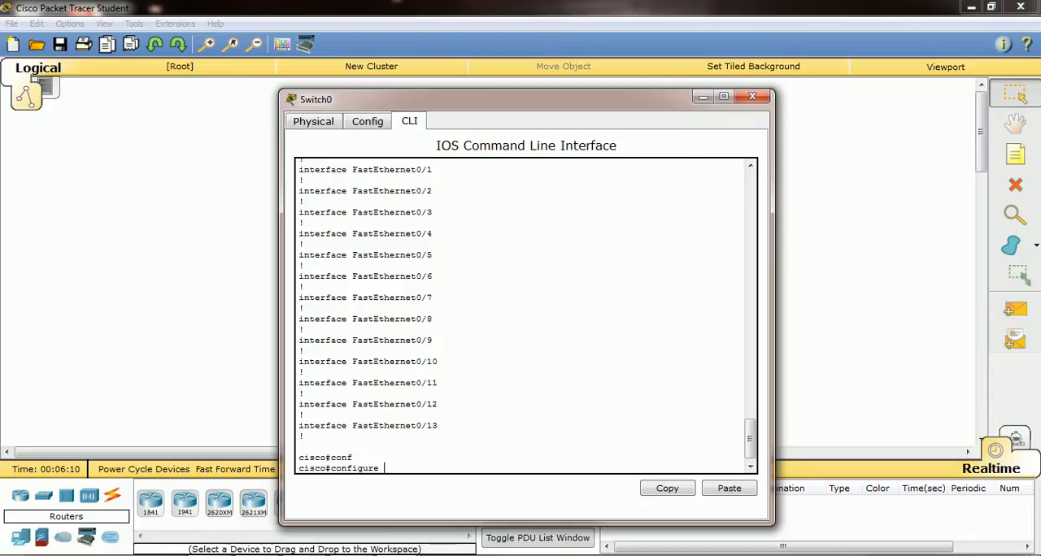
{"action": "type", "text": "t"}
{"action": "key", "text": "Tab"}
{"action": "key", "text": "Return"}
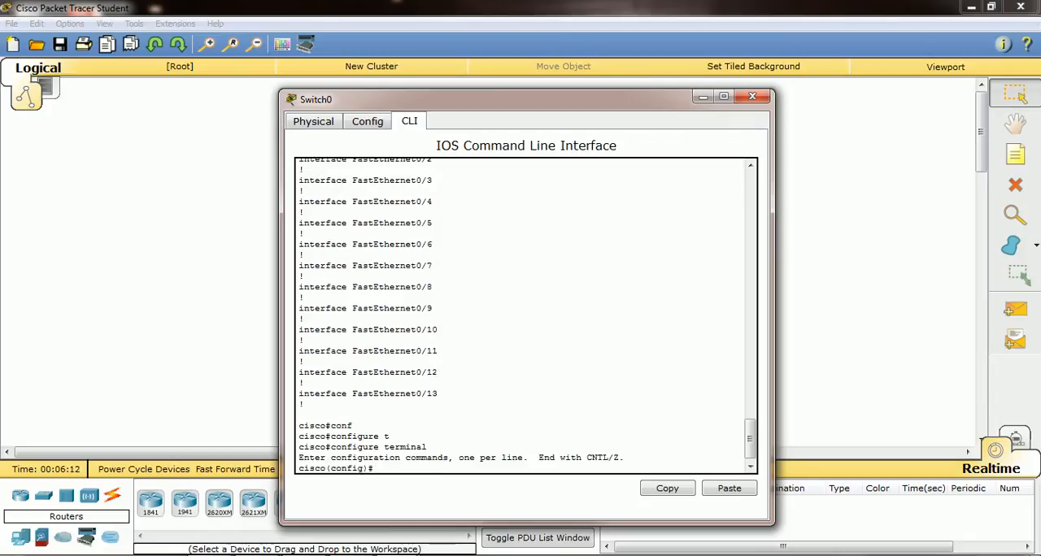
Set an encrypted privileged-mode password with the enable secret command, entering the secret password
{"action": "type", "text": "ena"}
{"action": "key", "text": "Tab"}
{"action": "type", "text": "se"}
{"action": "key", "text": "Tab"}
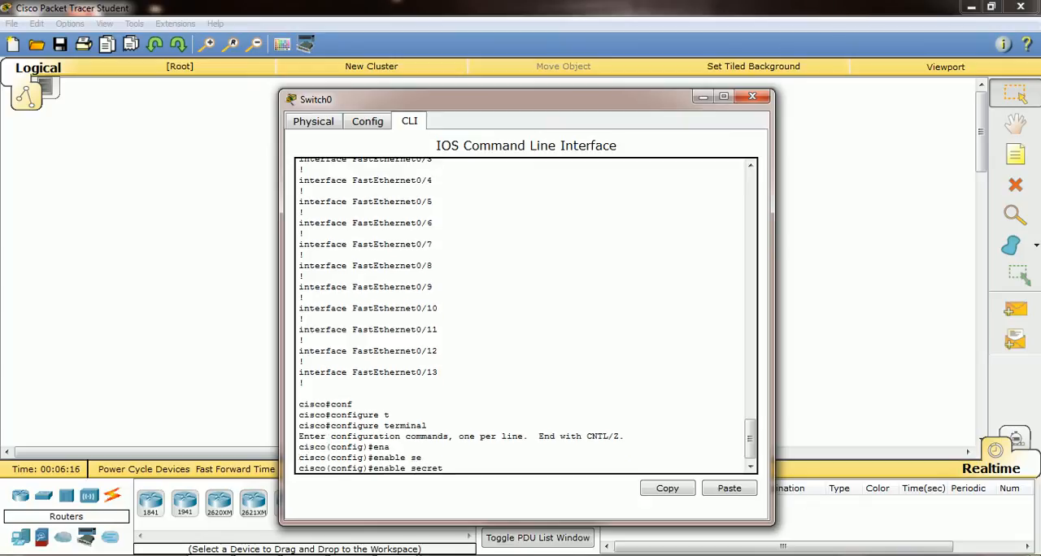
{"action": "type", "text": "cisco"}
{"action": "key", "text": "Return"}
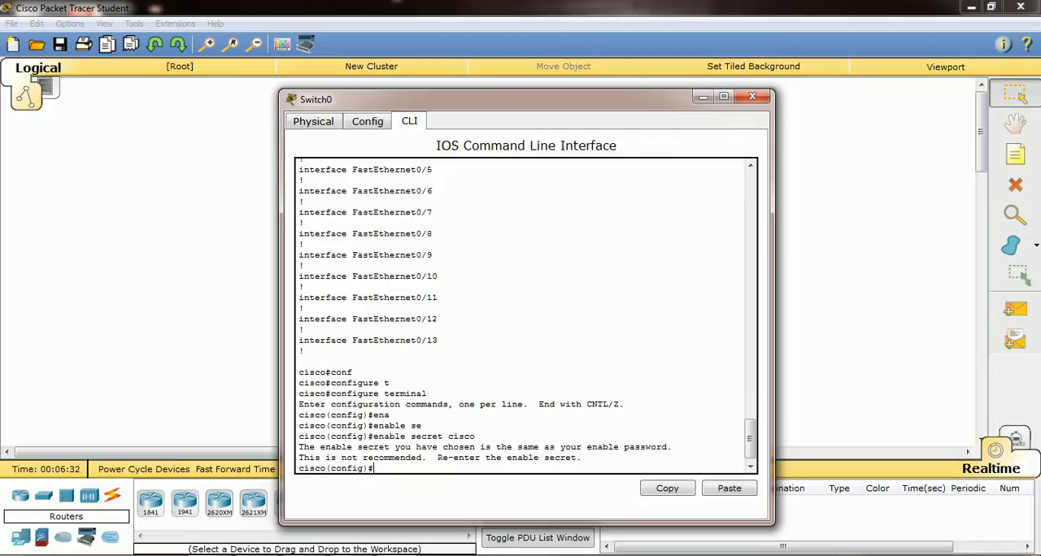
Remove the plain-text enable password with the no enable password command
{"action": "type", "text": "no en"}
{"action": "key", "text": "Tab"}
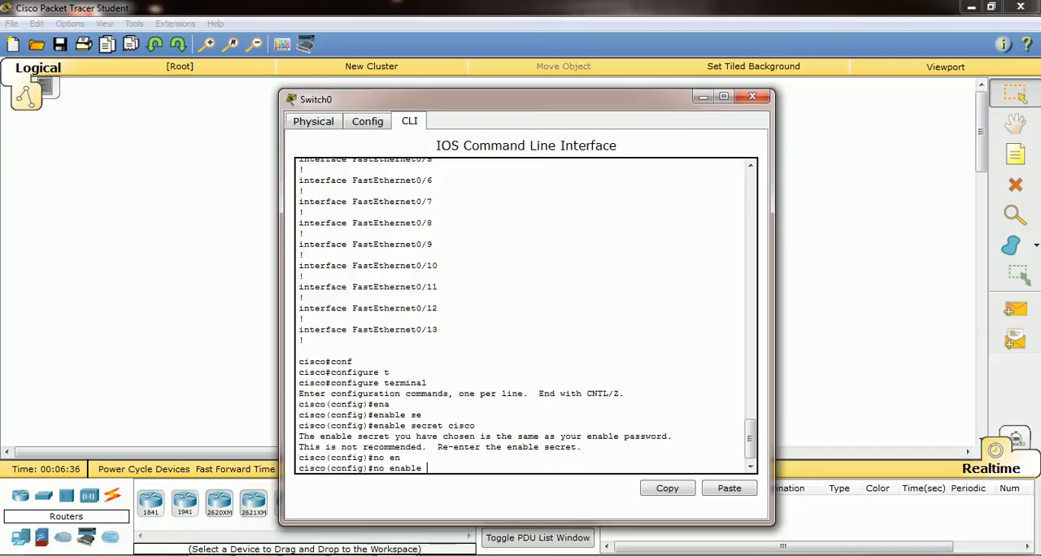
{"action": "type", "text": "pa"}
{"action": "key", "text": "Tab"}
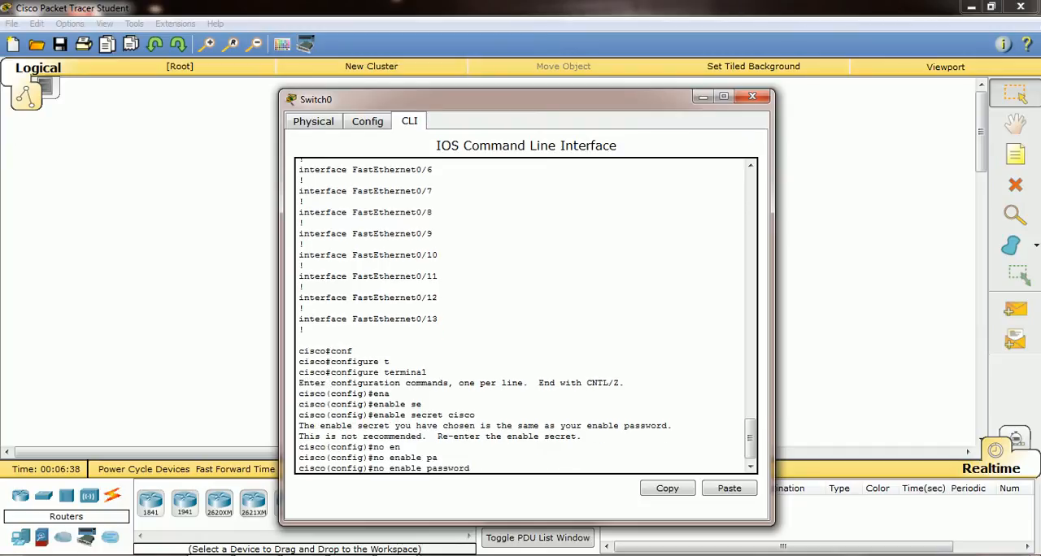
{"action": "key", "text": "Return"}
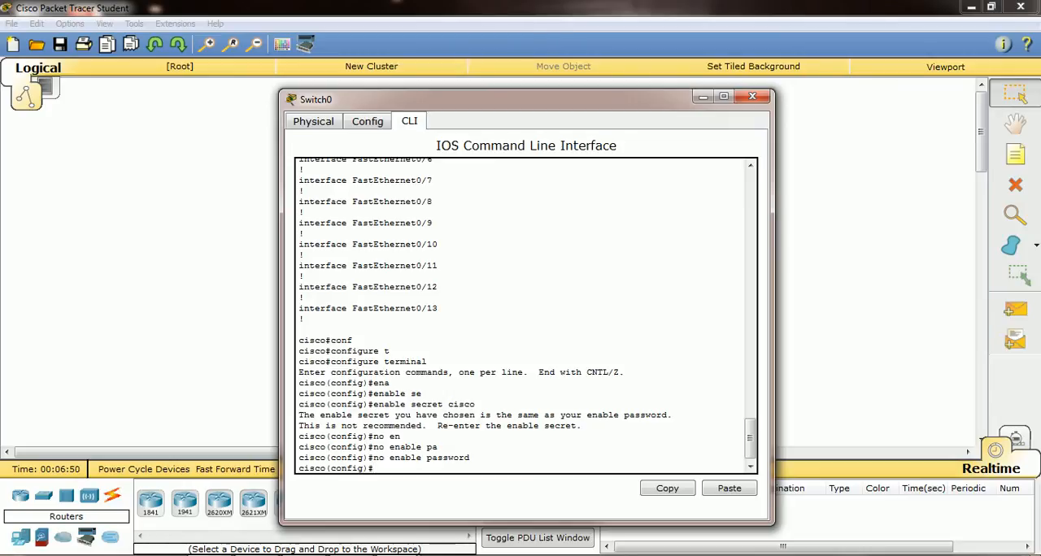
Exit configuration mode and copy running-config to startup-config, accepting the default destination filename
{"action": "type", "text": "exit"}
{"action": "key", "text": "Return"}
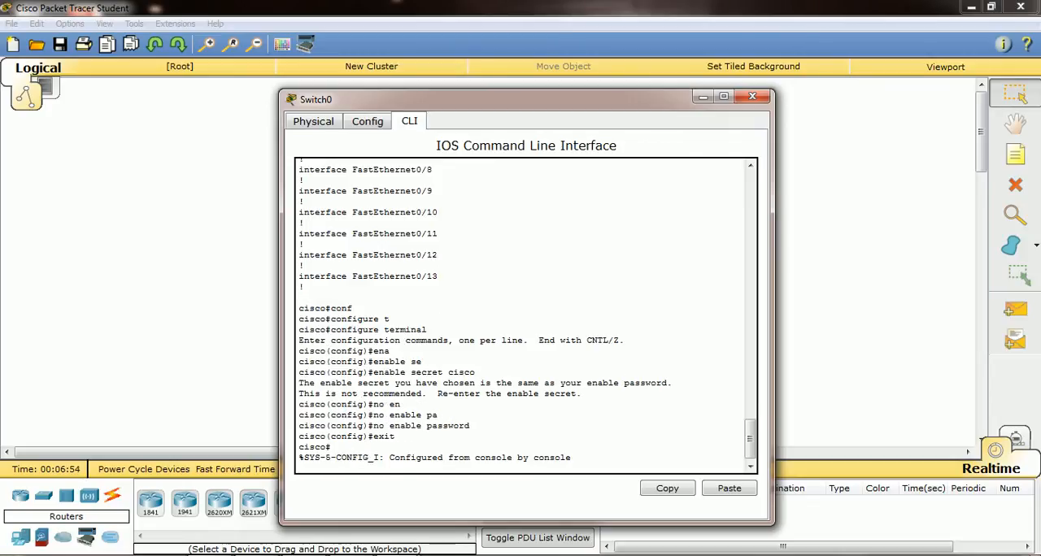
{"action": "key", "text": "Return"}
{"action": "type", "text": "cop"}
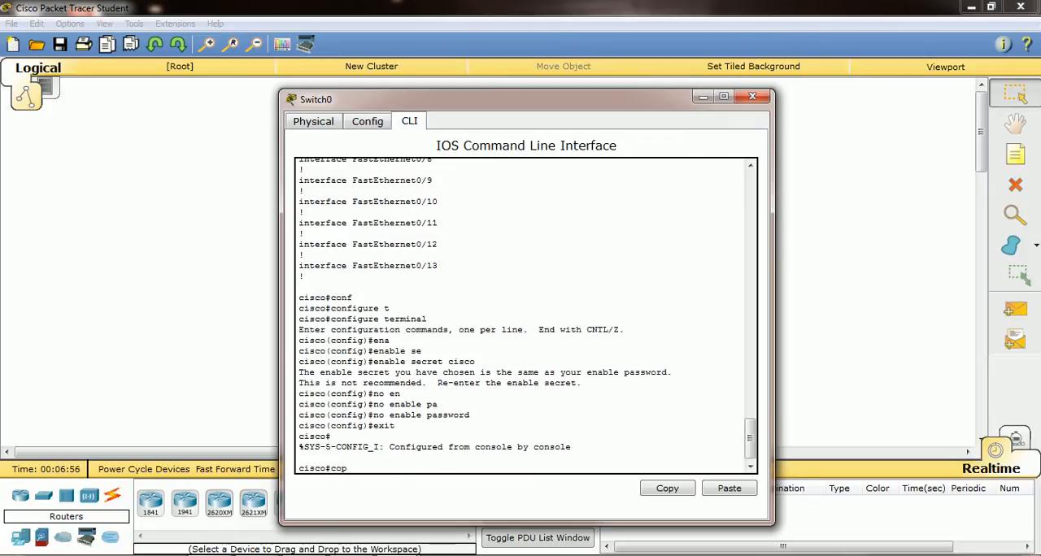
{"action": "key", "text": "Tab"}
{"action": "type", "text": "r"}
{"action": "key", "text": "Tab"}
{"action": "type", "text": "s"}
{"action": "key", "text": "Tab"}
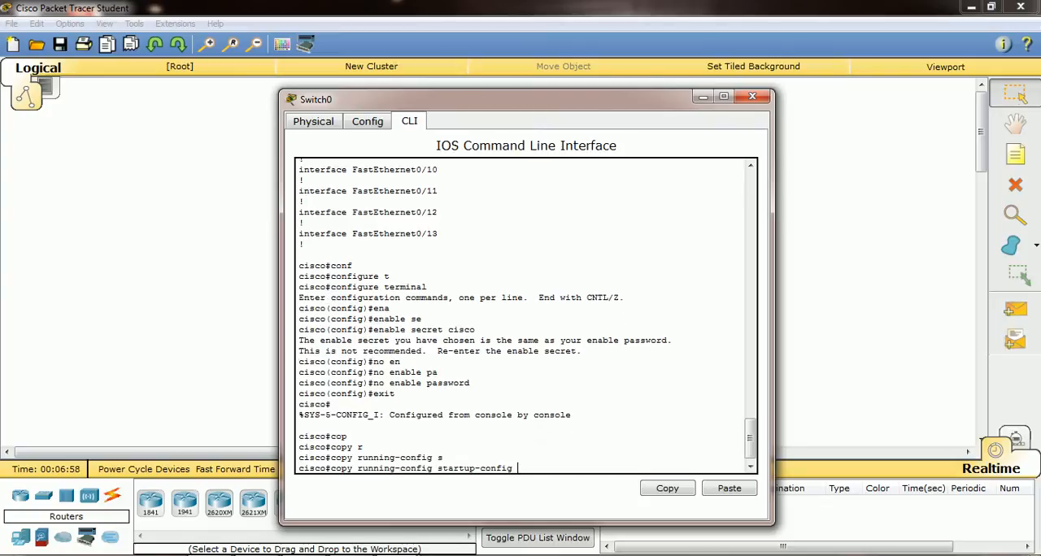
{"action": "key", "text": "Return"}
{"action": "key", "text": "Return"}
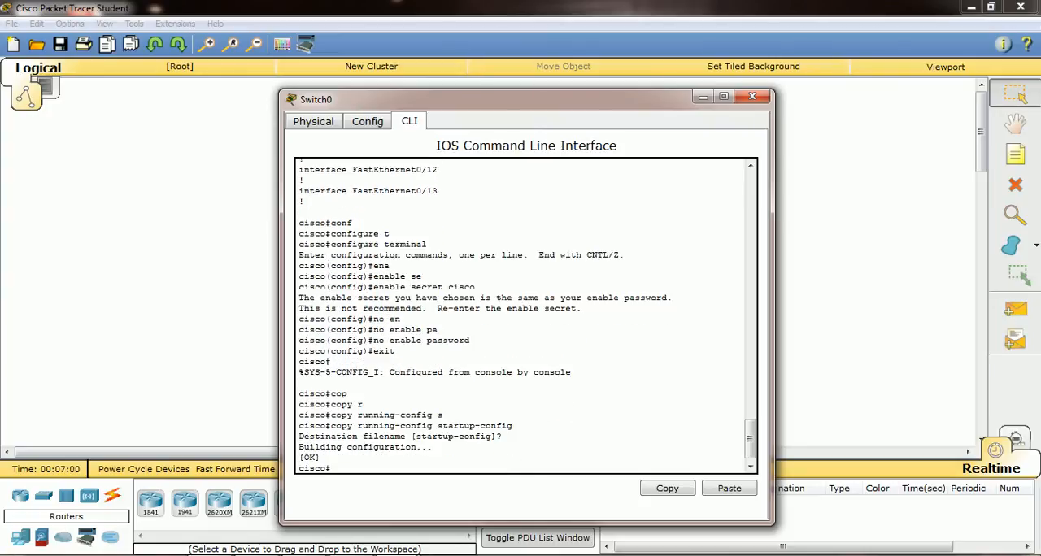
Display the running configuration again to check the enable secret entry, then quit the listing
{"action": "type", "text": "sh"}
{"action": "key", "text": "Tab"}
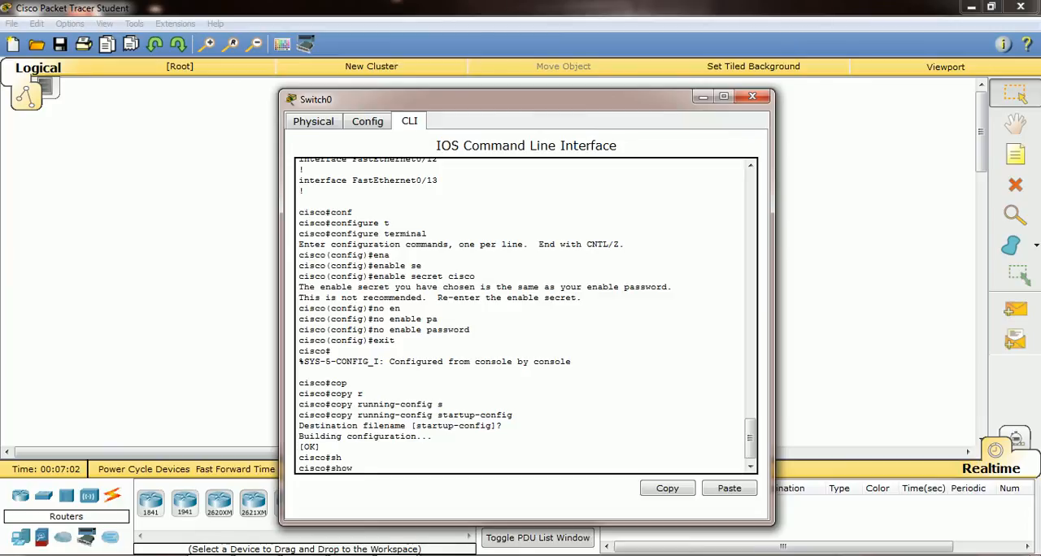
{"action": "type", "text": "r"}
{"action": "key", "text": "Tab"}
{"action": "key", "text": "Return"}
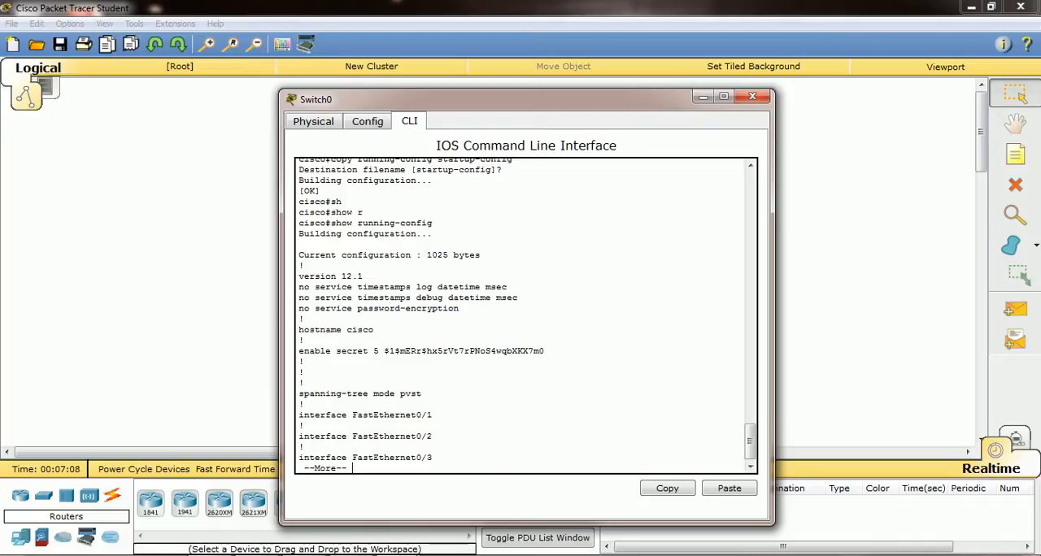
{"action": "type", "text": "q"}
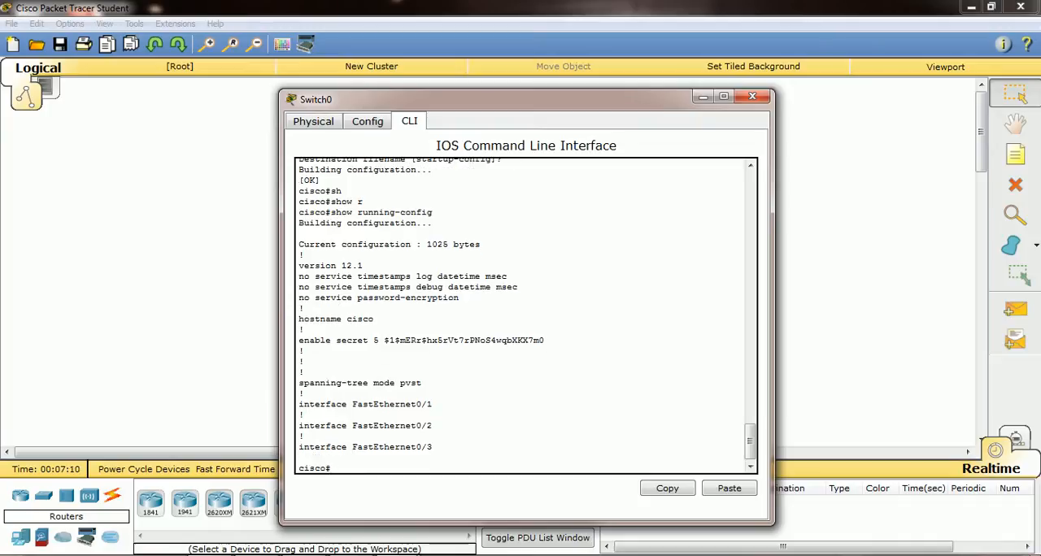
{"action": "type", "text": "exit"}
Log out of the console session and re-enter privileged mode with the enable command, supplying the enable secret password
{"action": "key", "text": "Return"}
{"action": "key", "text": "Return"}
{"action": "key", "text": "Return"}
{"action": "key", "text": "Return"}
{"action": "type", "text": "en"}
{"action": "key", "text": "Tab"}
{"action": "key", "text": "Return"}
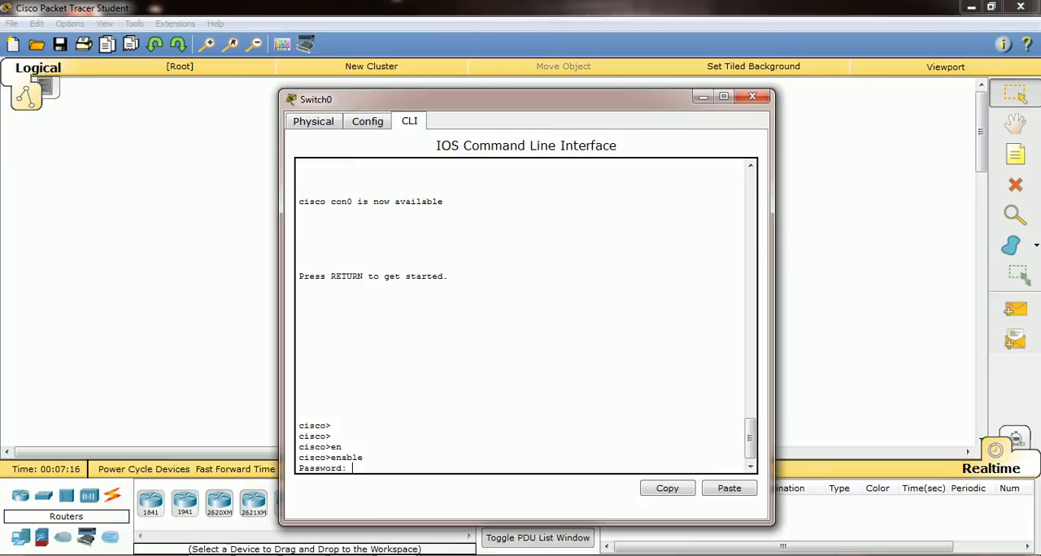
{"action": "key", "text": "Return"}
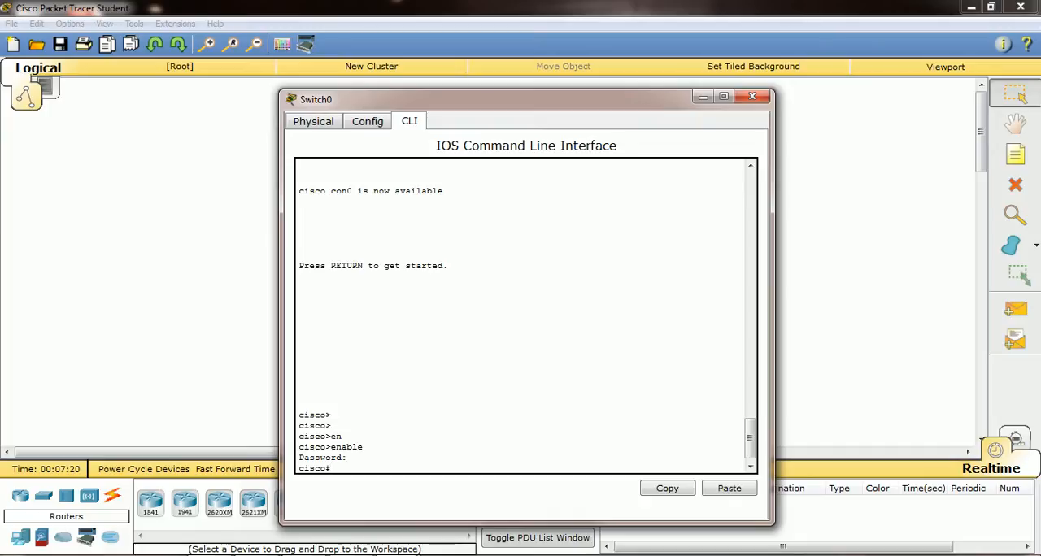
Review the earlier console output to compare the plain-text enable password line with the encrypted enable secret line
{"action": "scroll", "coordinate": [526, 315], "scroll_direction": "up", "scroll_amount": 15}
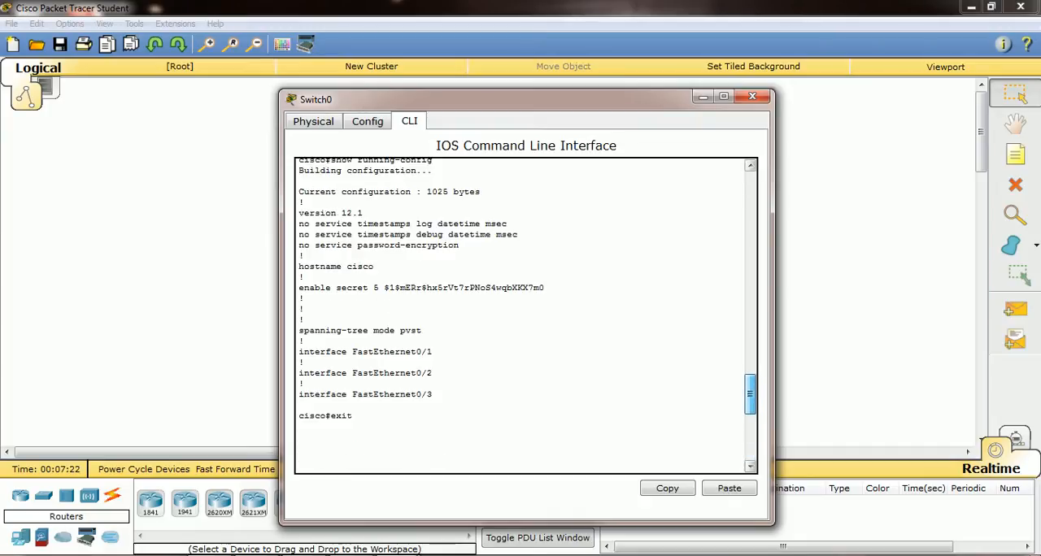
{"action": "scroll", "coordinate": [525, 315], "scroll_direction": "up", "scroll_amount": 12}
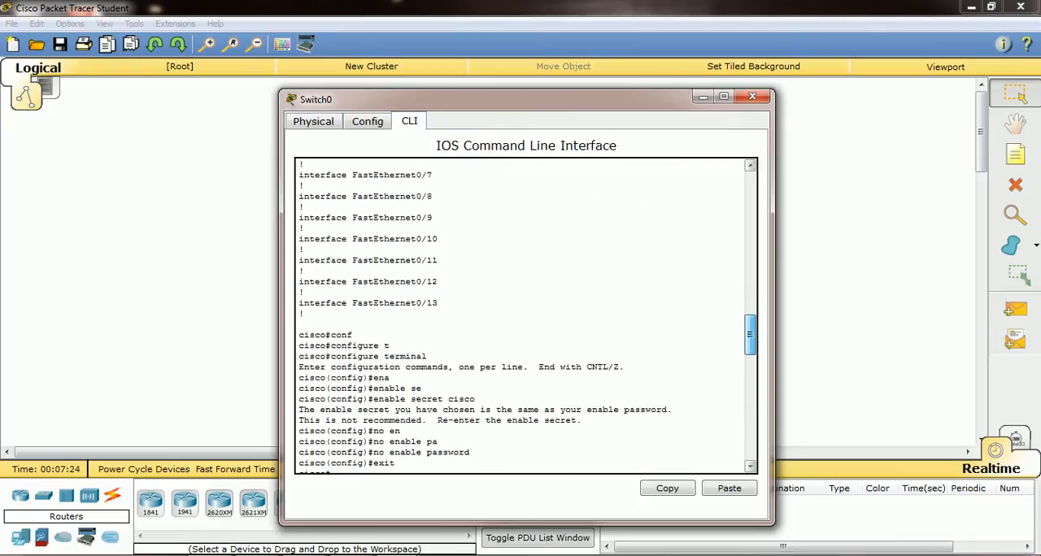
{"action": "scroll", "coordinate": [525, 315], "scroll_direction": "up", "scroll_amount": 10}
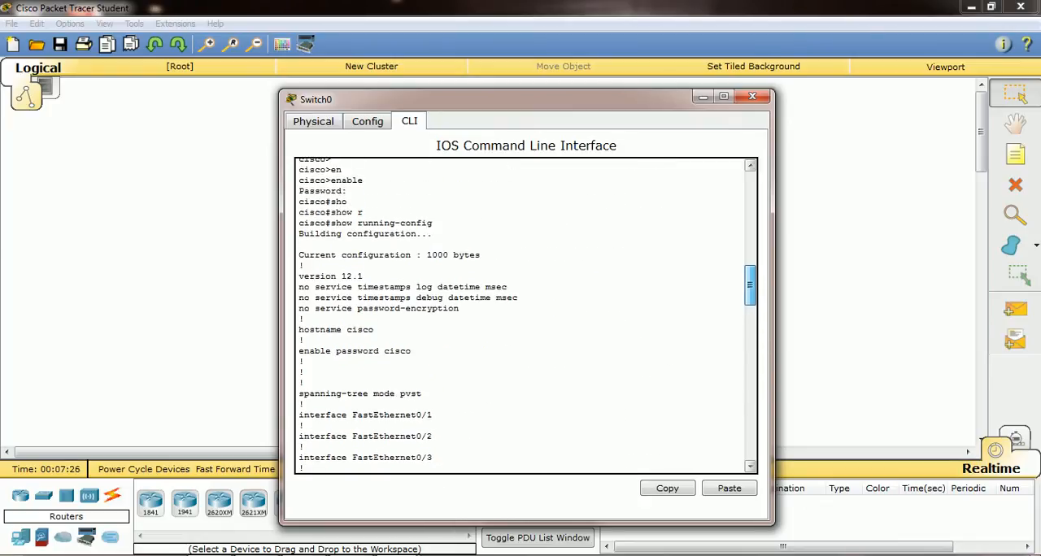
{"action": "scroll", "coordinate": [525, 316], "scroll_direction": "down", "scroll_amount": 20}
{"action": "scroll", "coordinate": [525, 315], "scroll_direction": "down", "scroll_amount": 5}
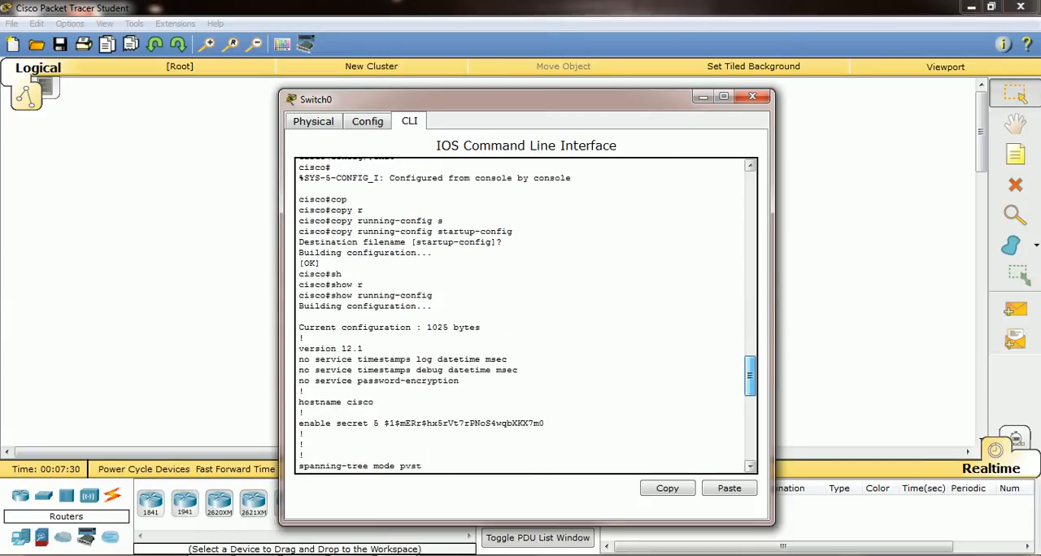
{"action": "scroll", "coordinate": [525, 316], "scroll_direction": "down", "scroll_amount": 1}
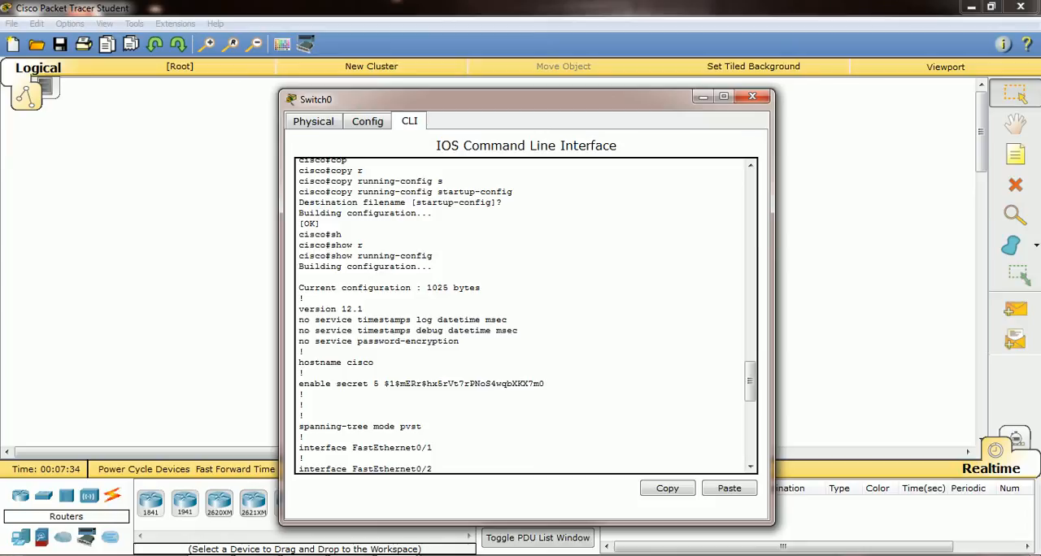
{"action": "left_click_drag", "start_coordinate": [384, 383], "coordinate": [305, 393]}
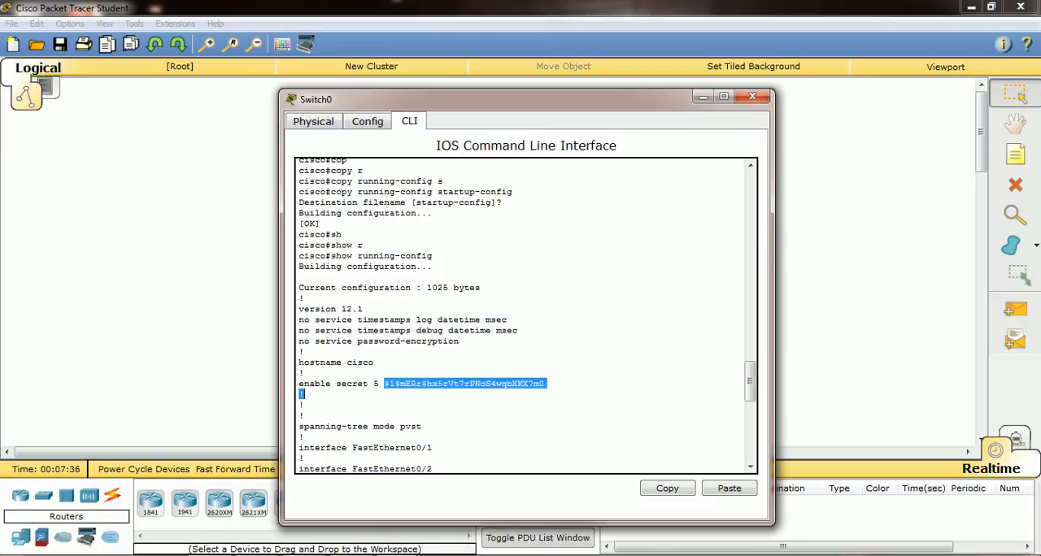
{"action": "left_click", "coordinate": [544, 394]}
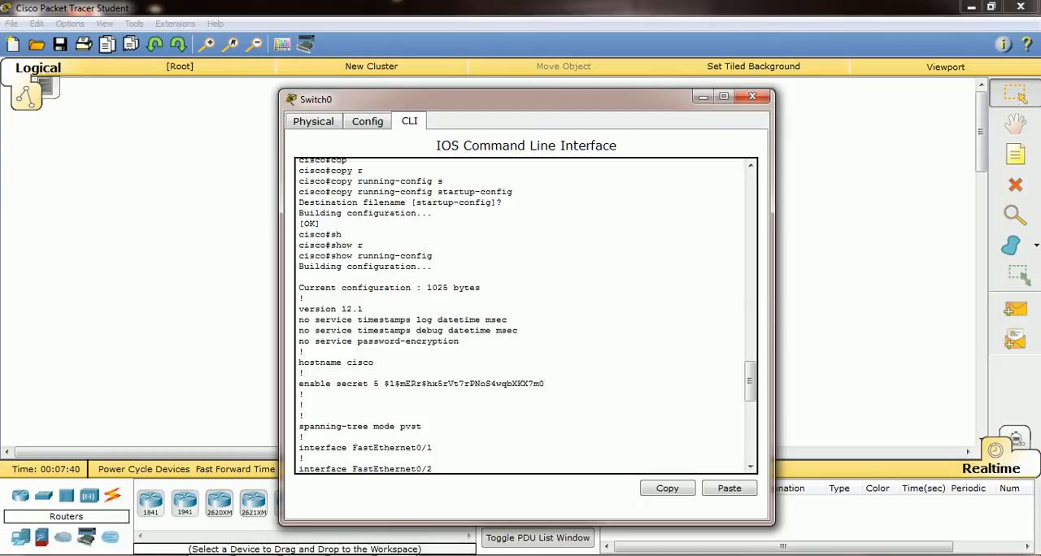
{"action": "left_click_drag", "start_coordinate": [750, 382], "coordinate": [750, 441]}
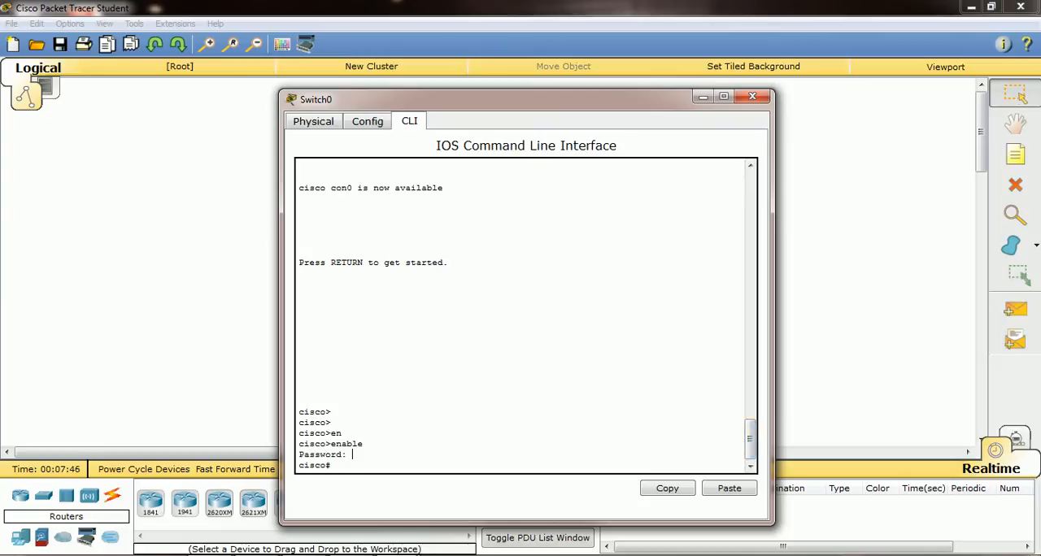
{"action": "key", "text": "Return"}
{"action": "key", "text": "Return"}
{"action": "key", "text": "Return"}
{"action": "key", "text": "Return"}
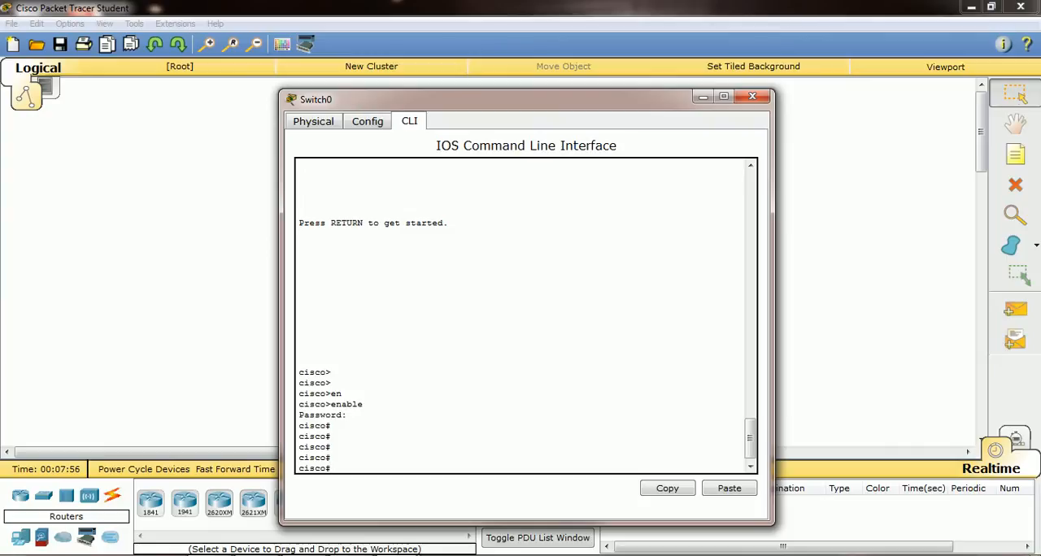
Display the status of the VLAN 1 interface with the show interfaces vlan 1 command
{"action": "type", "text": "sh"}
{"action": "key", "text": "Tab"}
{"action": "type", "text": "i"}
{"action": "key", "text": "Tab"}
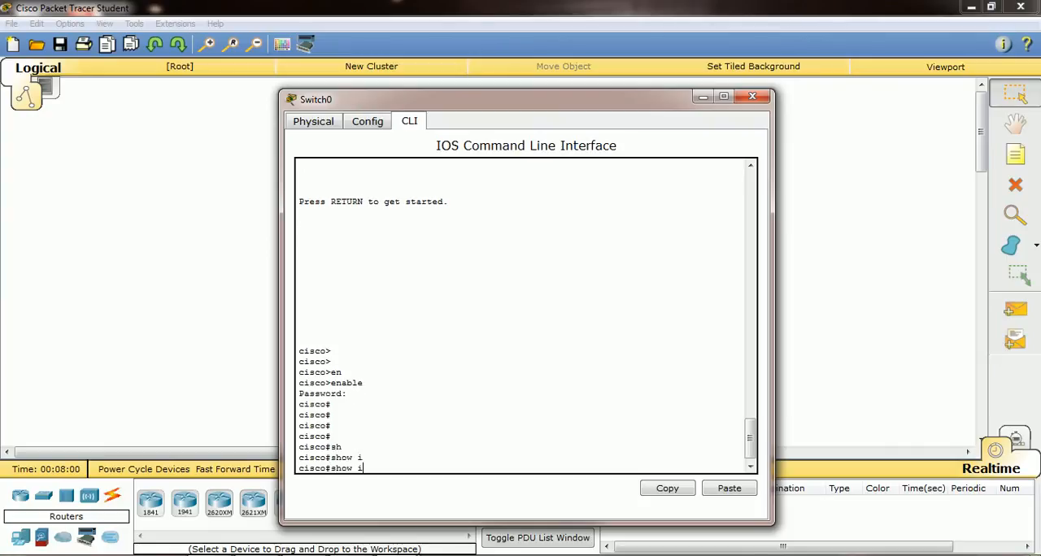
{"action": "type", "text": "n"}
{"action": "key", "text": "Tab"}
{"action": "type", "text": "vlan "}
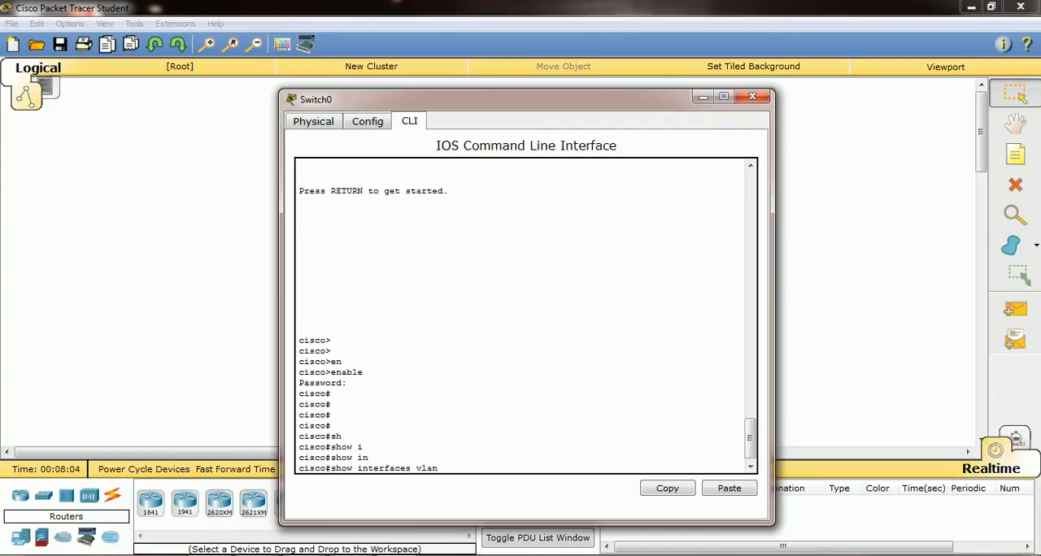
{"action": "type", "text": "1"}
{"action": "key", "text": "Return"}
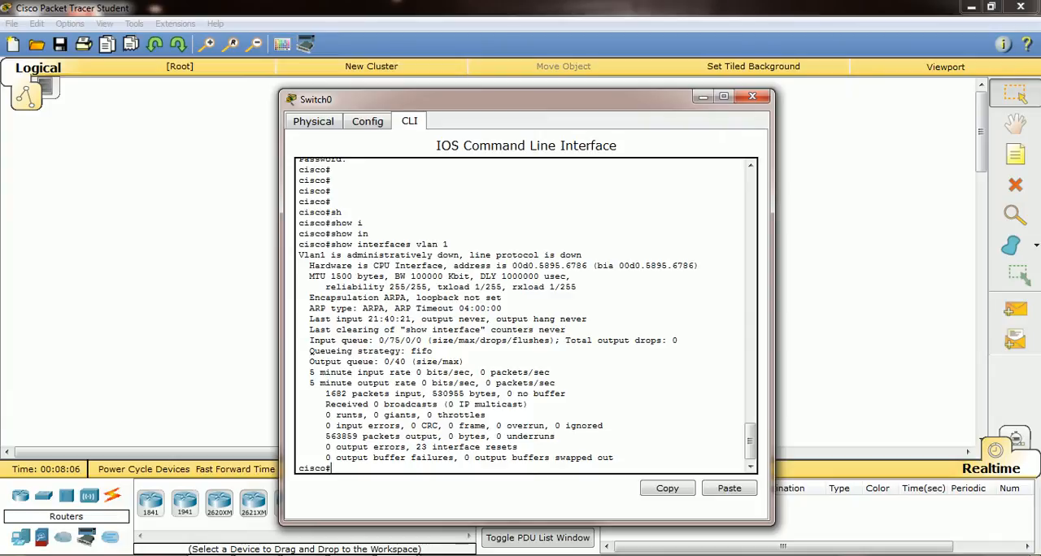
{"action": "key", "text": "Return"}
{"action": "key", "text": "Return"}
{"action": "key", "text": "Return"}
{"action": "key", "text": "Return"}
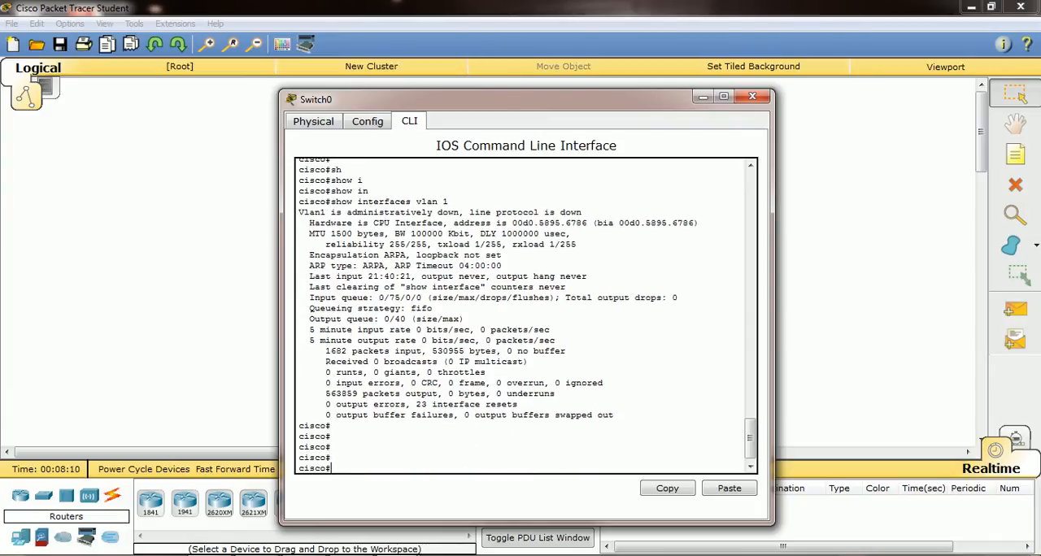
Try to display VLAN 1 with the show vlan 1 command
{"action": "type", "text": "sh"}
{"action": "key", "text": "Tab"}
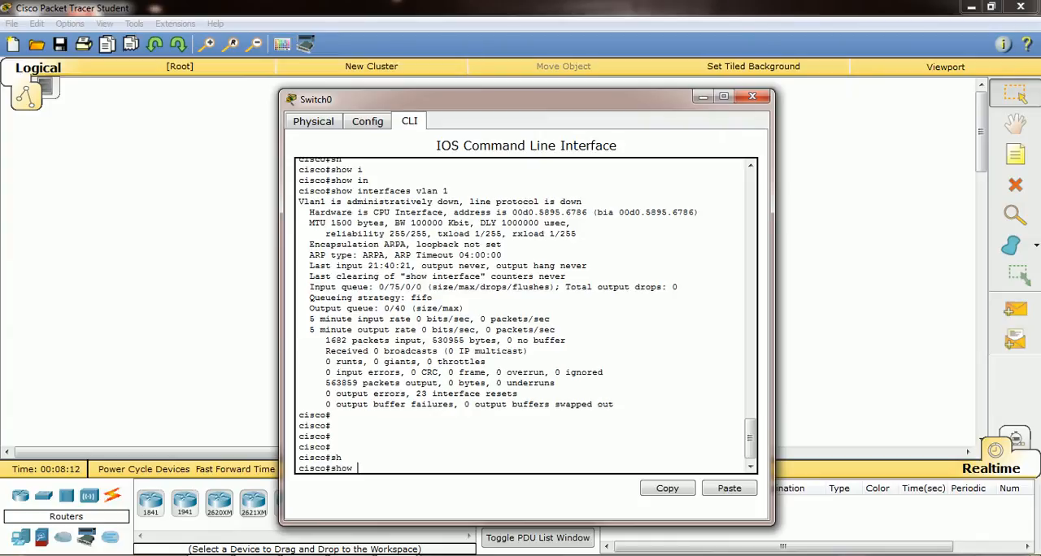
{"action": "type", "text": "vlan 1"}
{"action": "key", "text": "Return"}
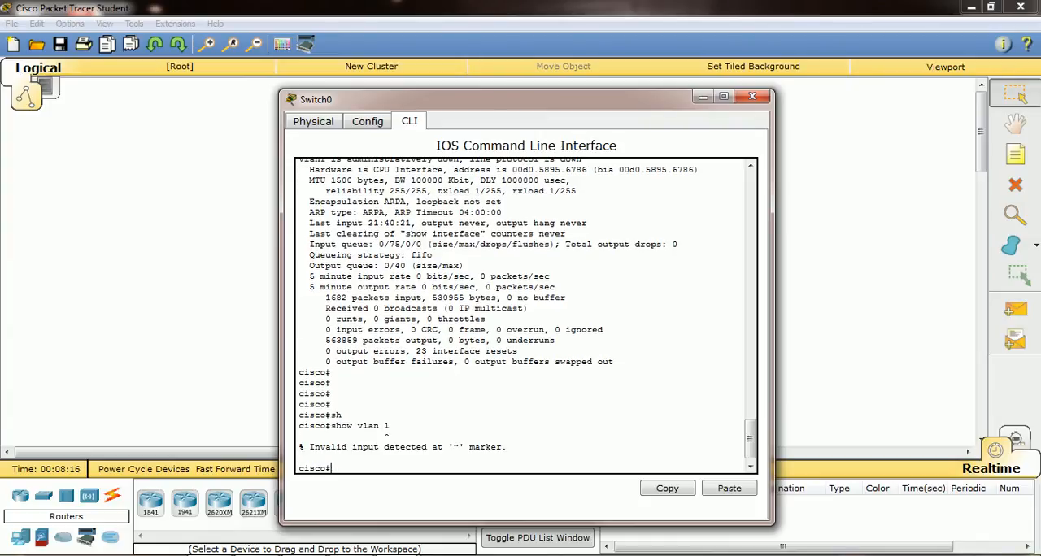
{"action": "key", "text": "Return"}
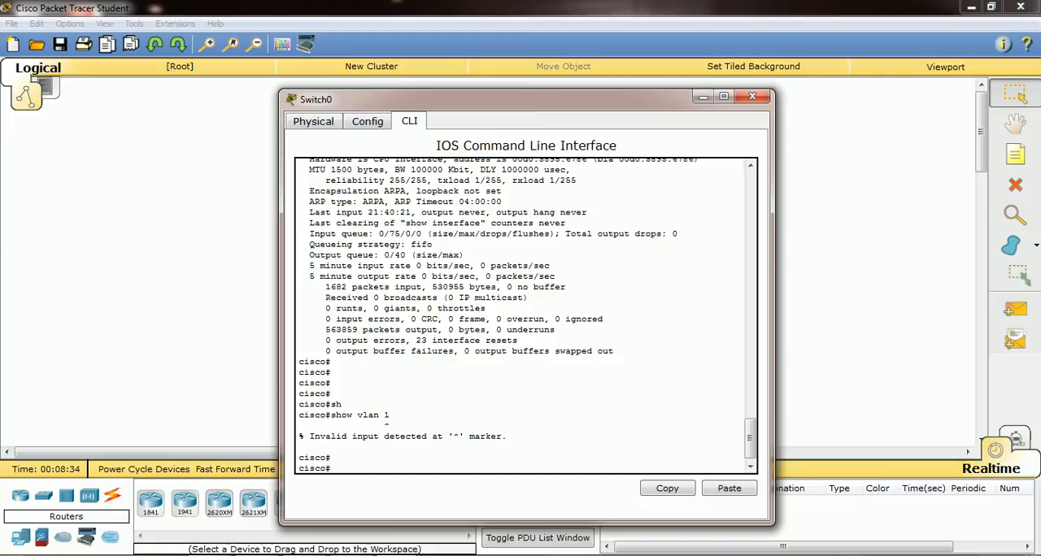
Enter global configuration mode, open interface fastEthernet 0/1, and go back one level with the exit command
{"action": "type", "text": "conf t"}
{"action": "key", "text": "Return"}
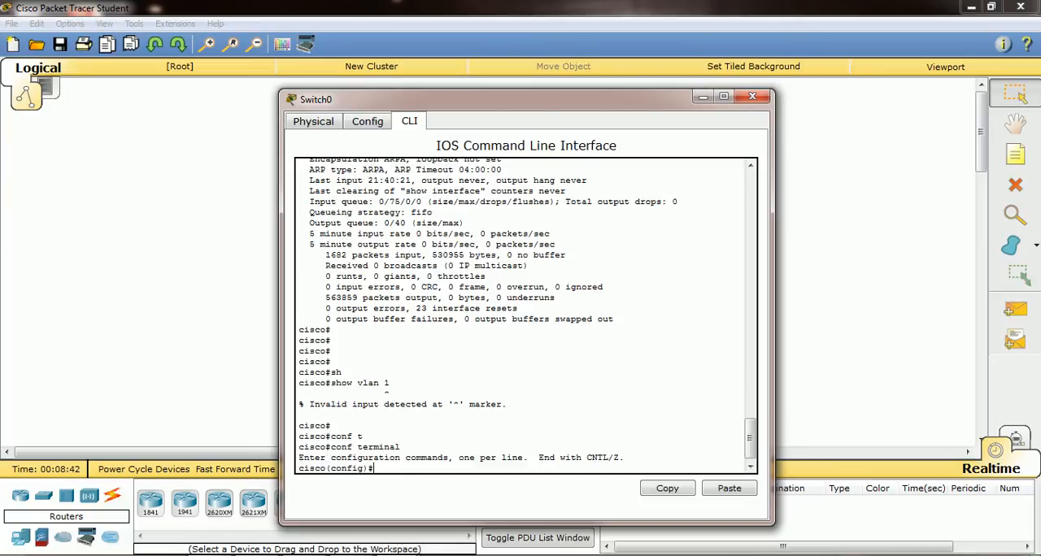
{"action": "type", "text": "in"}
{"action": "key", "text": "Tab"}
{"action": "type", "text": "f"}
{"action": "key", "text": "Tab"}
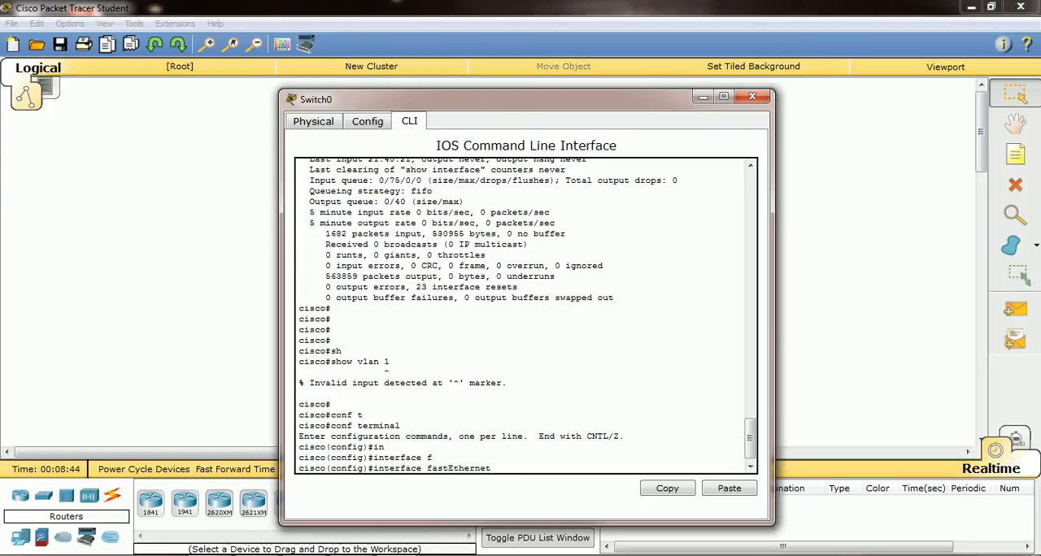
{"action": "type", "text": "0/1"}
{"action": "key", "text": "Return"}
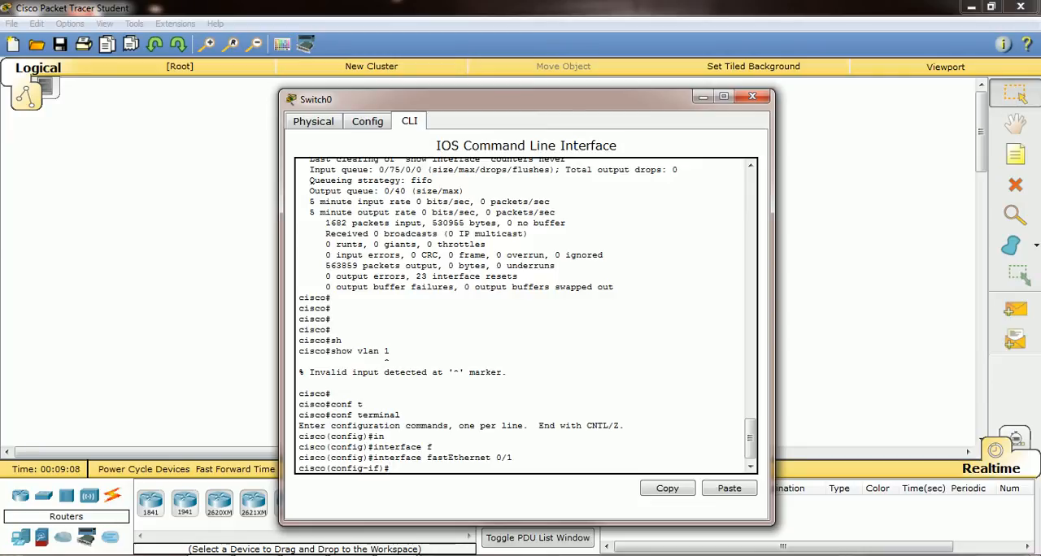
{"action": "type", "text": "exit"}
{"action": "key", "text": "Return"}
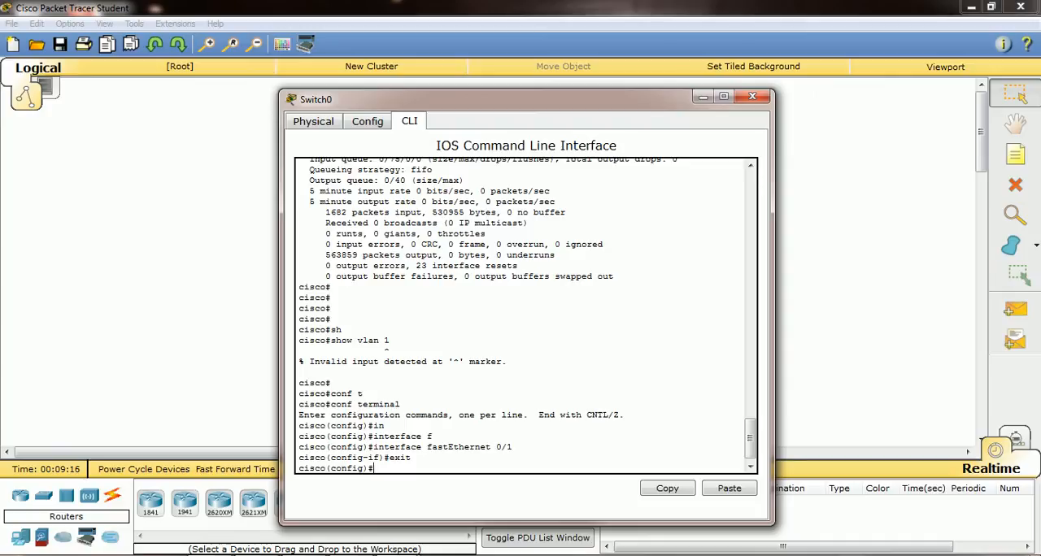
Open interface fastEthernet 0/1 again and return straight to privileged mode with the end command
{"action": "type", "text": "in"}
{"action": "key", "text": "Tab"}
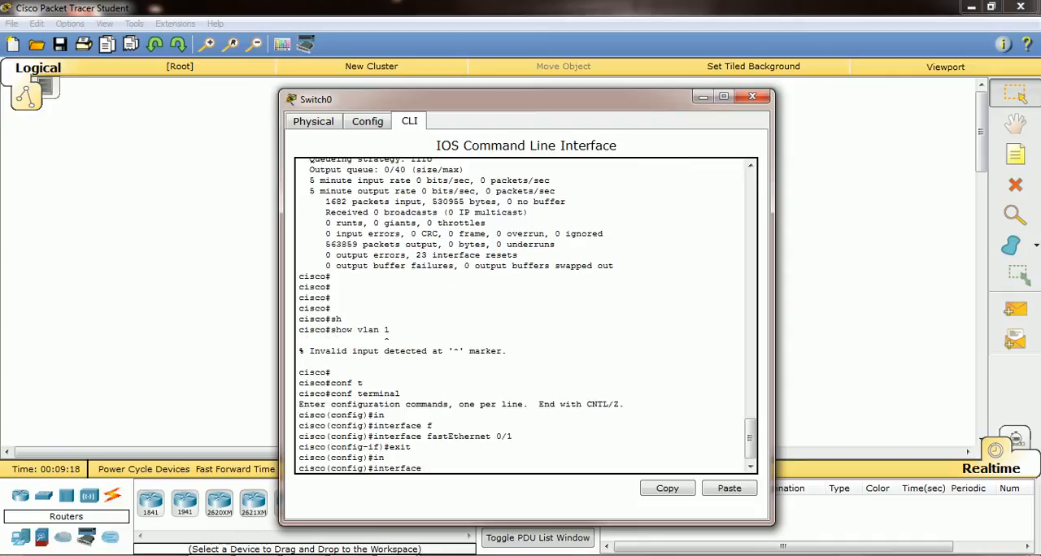
{"action": "type", "text": "f"}
{"action": "key", "text": "Tab"}
{"action": "type", "text": "0/1"}
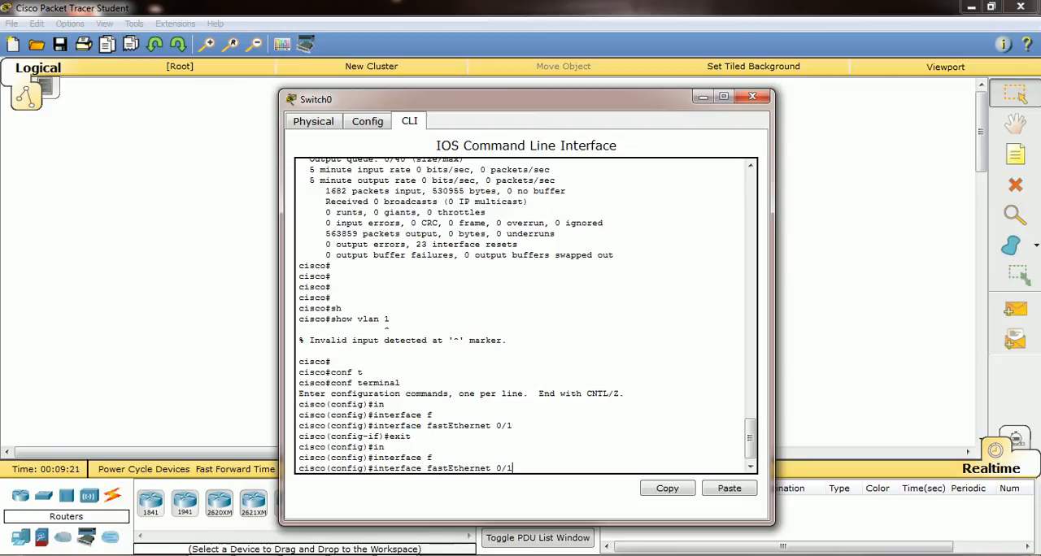
{"action": "key", "text": "Return"}
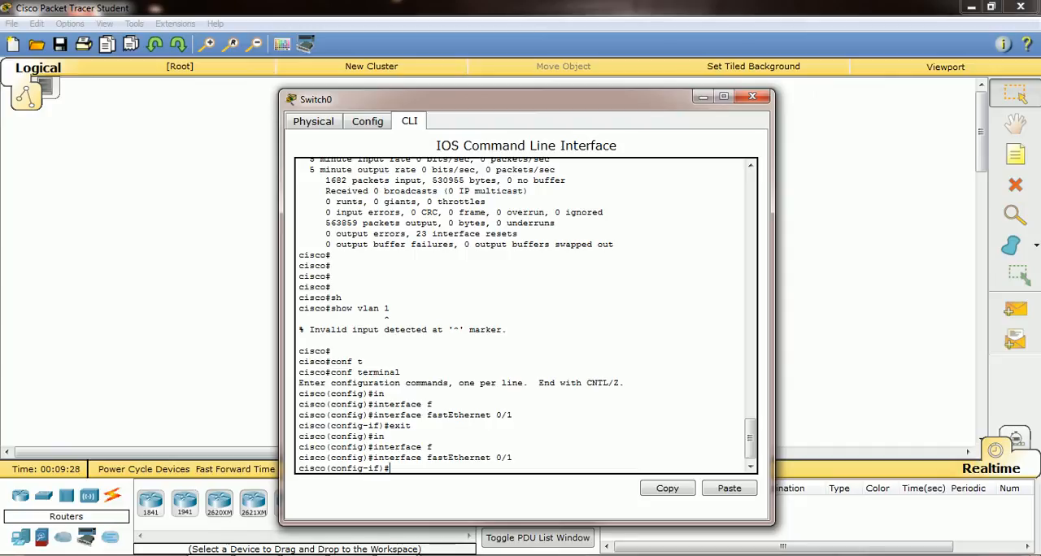
{"action": "type", "text": "end"}
{"action": "key", "text": "Return"}
{"action": "key", "text": "Return"}
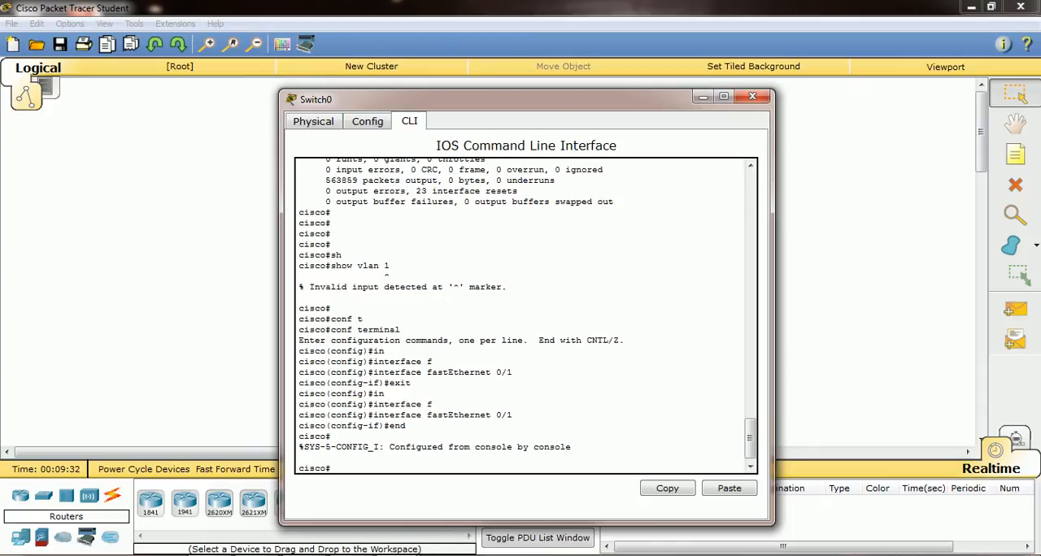
Save the running configuration to startup-config with the copy command, accepting the default destination filename
{"action": "type", "text": "copy"}
{"action": "key", "text": "Tab"}
{"action": "type", "text": "r"}
{"action": "key", "text": "Tab"}
{"action": "type", "text": "s"}
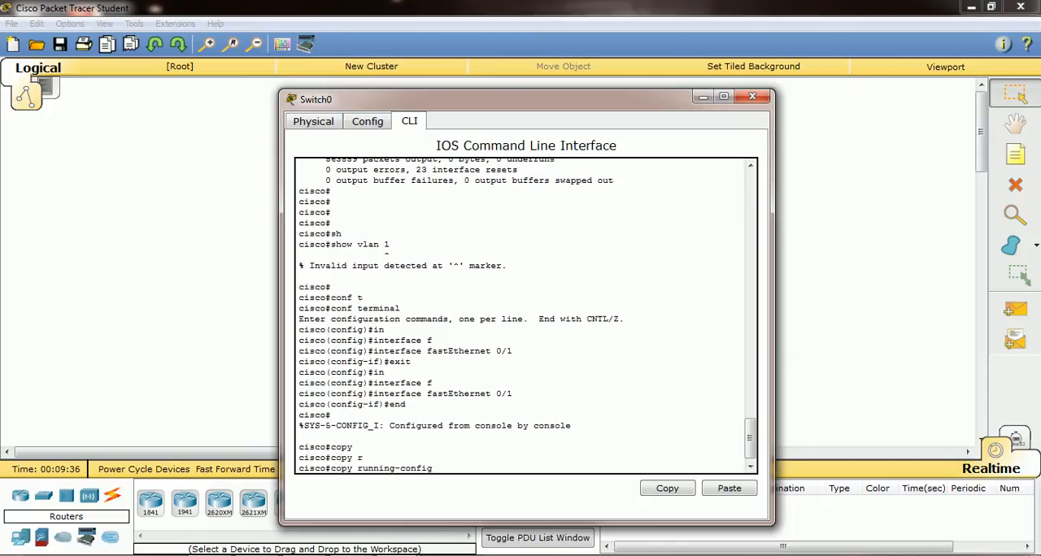
{"action": "key", "text": "Tab"}
{"action": "key", "text": "Return"}
{"action": "key", "text": "Return"}
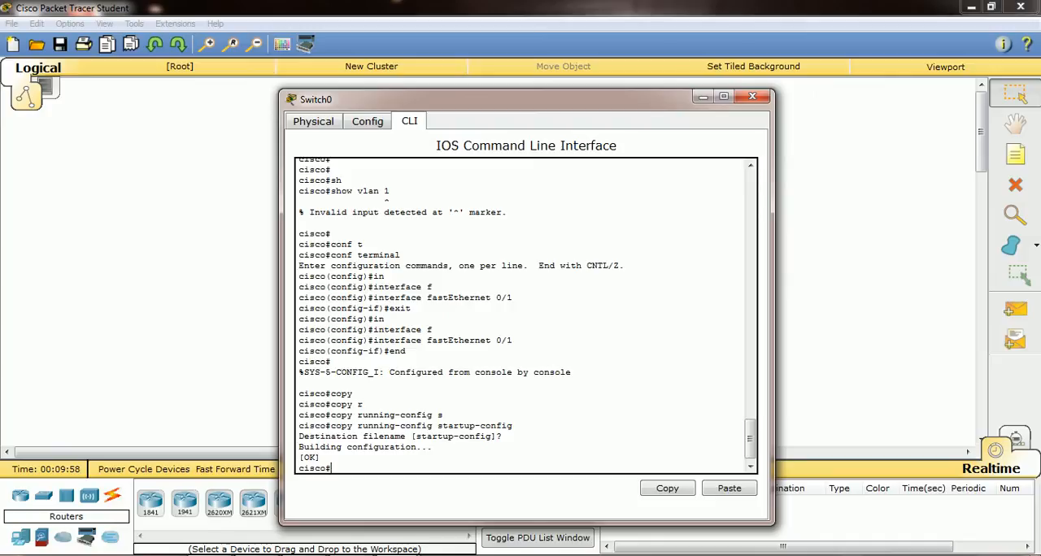
List the recently executed commands with show history
{"action": "type", "text": "sh"}
{"action": "key", "text": "Tab"}
{"action": "type", "text": "h"}
{"action": "key", "text": "Tab"}
{"action": "type", "text": "is"}
{"action": "key", "text": "Tab"}
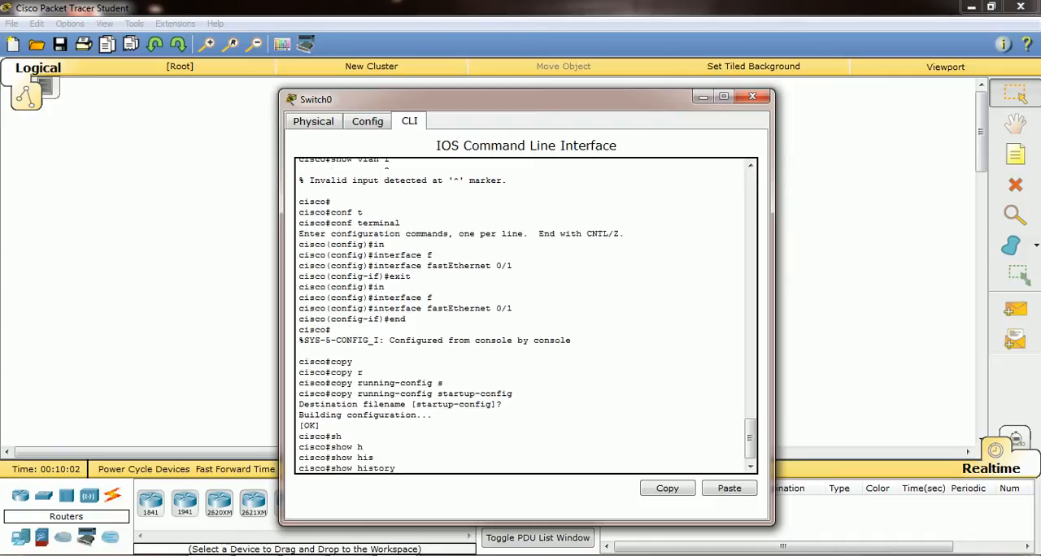
{"action": "key", "text": "Return"}
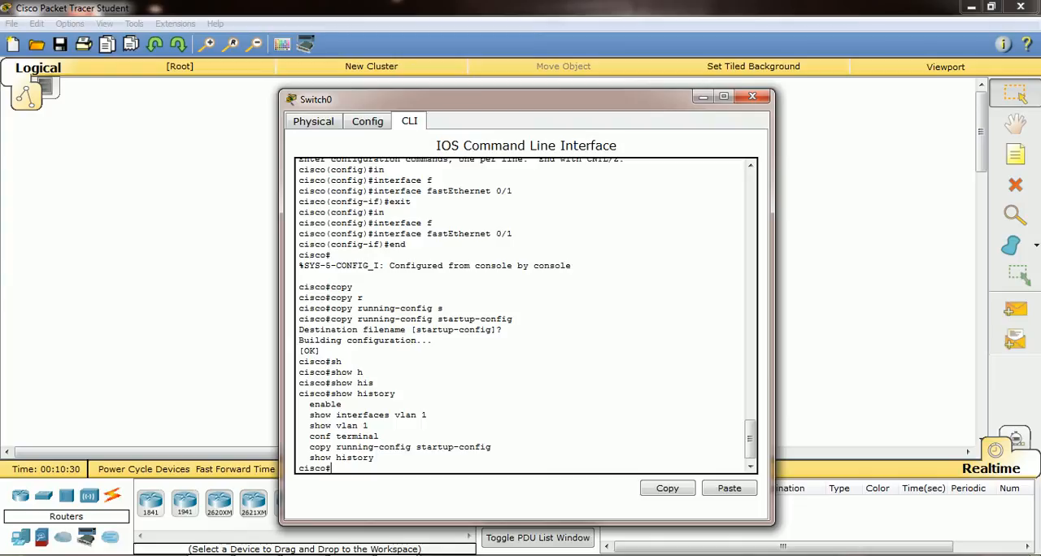
{"action": "type", "text": "conf"}
{"action": "key", "text": "Tab"}
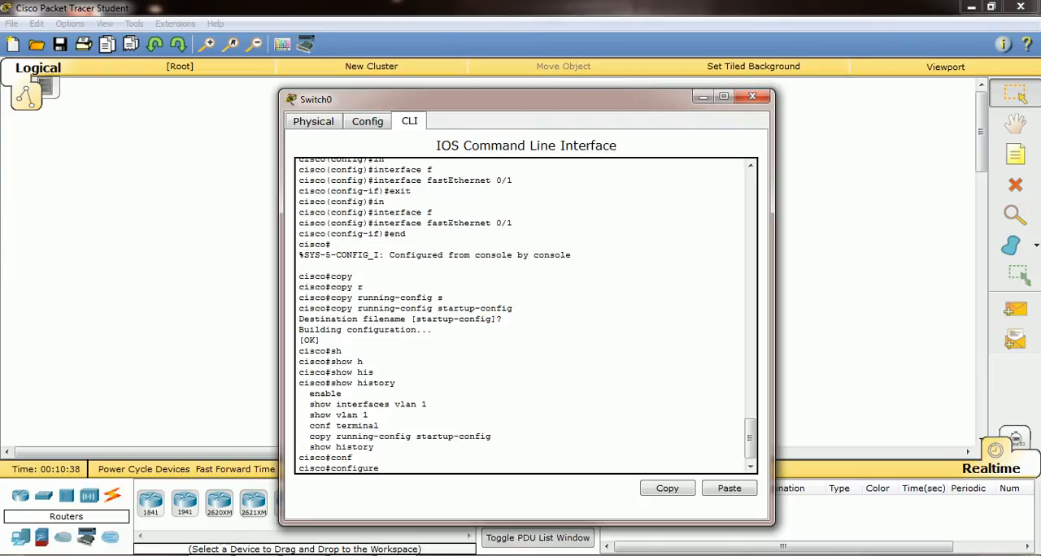
{"action": "type", "text": "t"}
{"action": "key", "text": "Tab"}
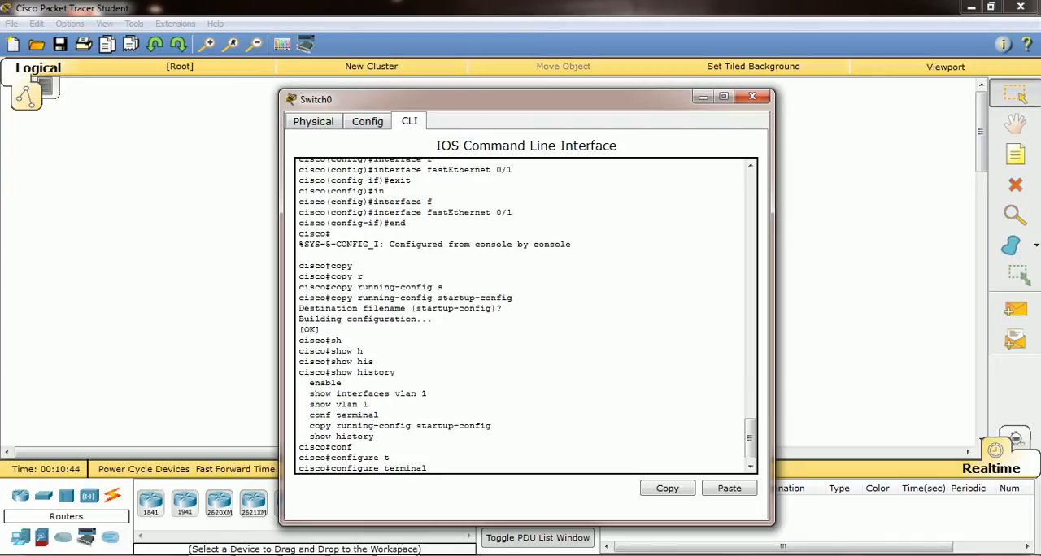
{"action": "key", "text": "Return"}
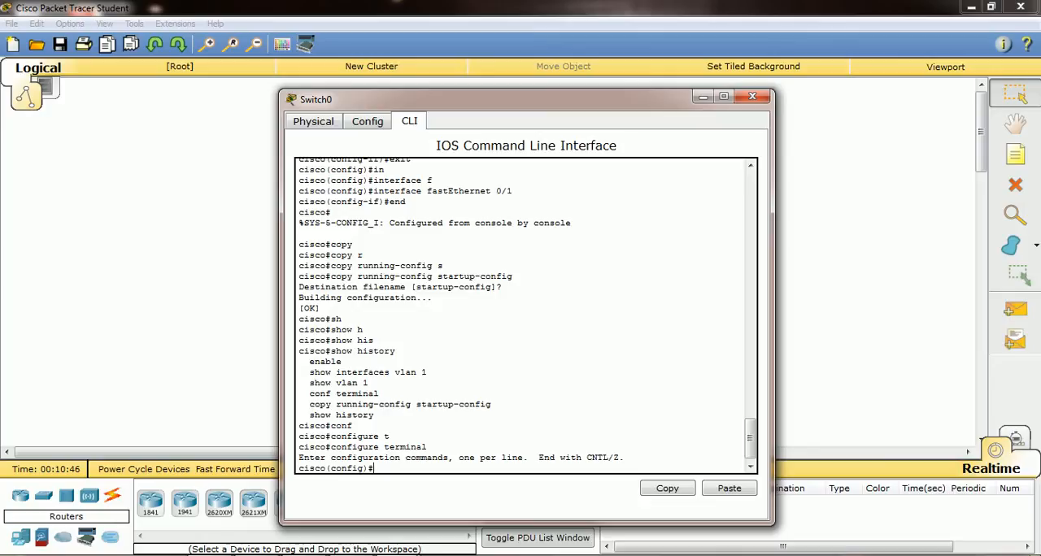
{"action": "type", "text": "conf"}
{"action": "key", "text": "Tab"}
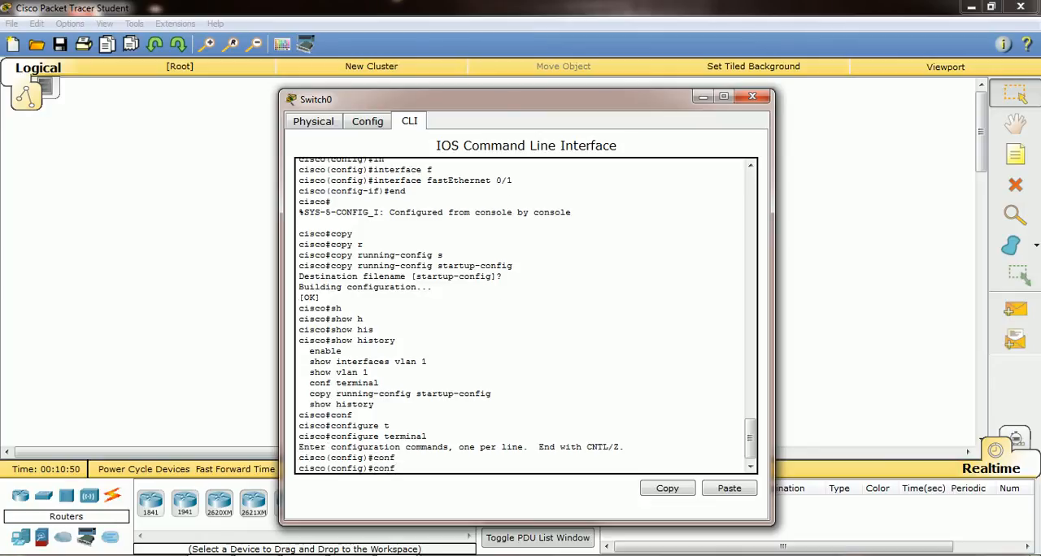
{"action": "key", "text": "BackSpace"}
{"action": "key", "text": "BackSpace"}
{"action": "key", "text": "BackSpace"}
{"action": "key", "text": "BackSpace"}
{"action": "type", "text": "e"}
{"action": "type", "text": "t"}
{"action": "key", "text": "Return"}
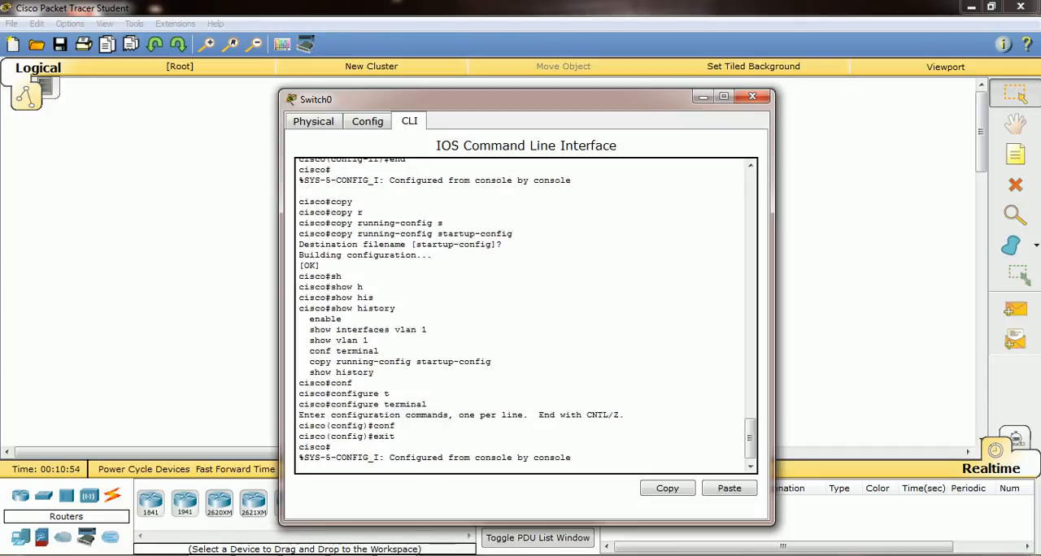
{"action": "key", "text": "Return"}
Query the available options of configure and configure terminal with inline help, and enter global configuration mode
{"action": "type", "text": "con"}
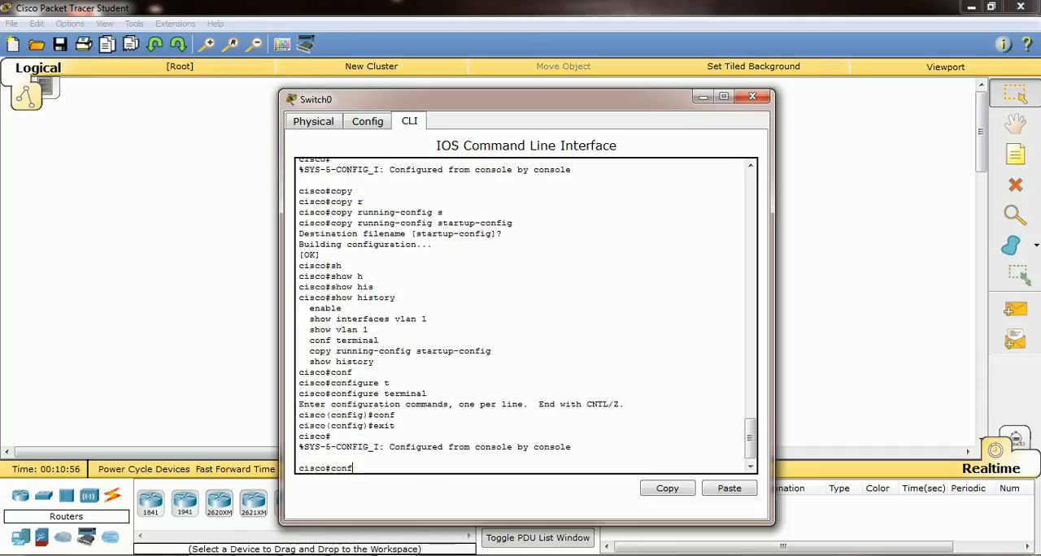
{"action": "type", "text": "f"}
{"action": "key", "text": "Tab"}
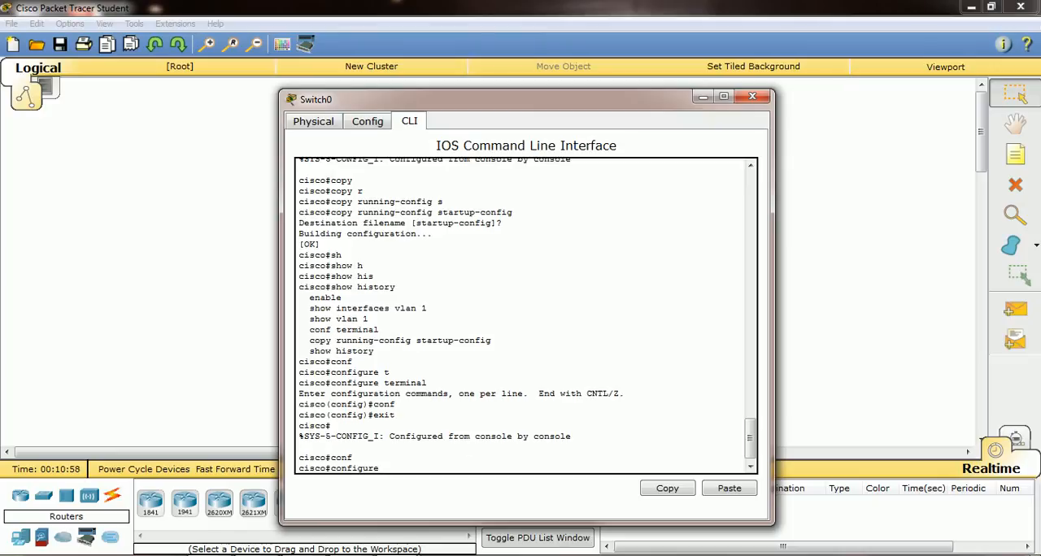
{"action": "type", "text": "?"}
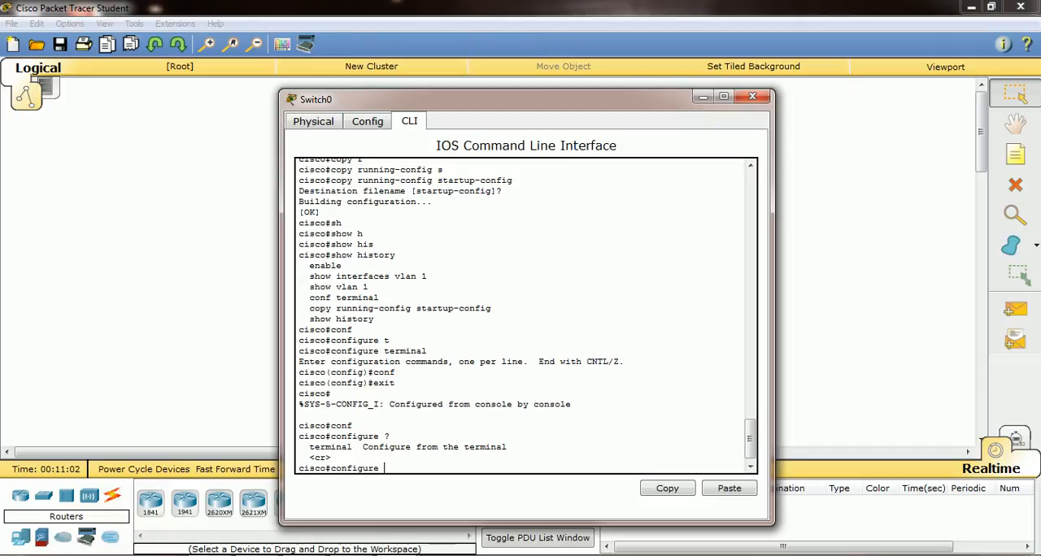
{"action": "type", "text": "t"}
{"action": "key", "text": "Tab"}
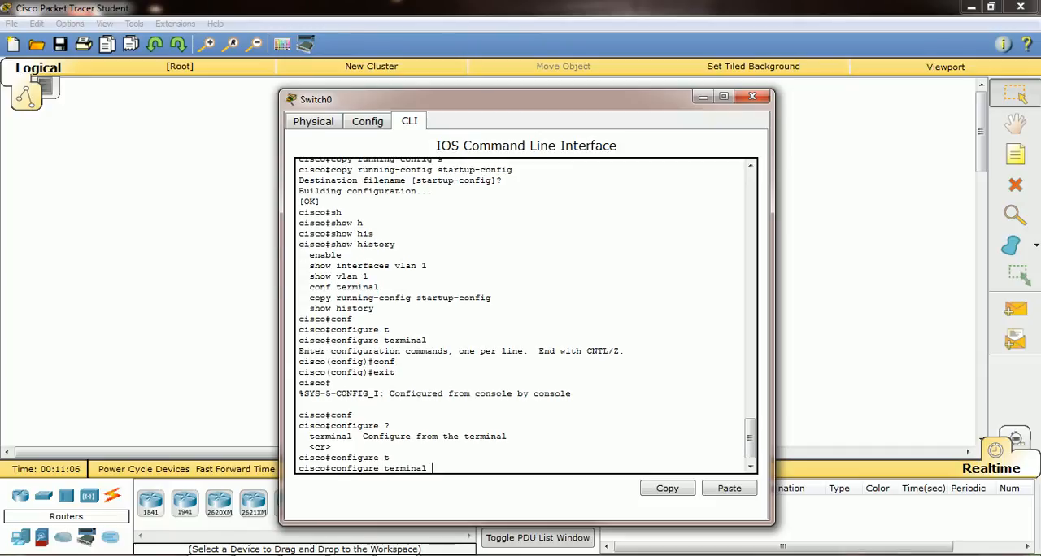
{"action": "type", "text": "?"}
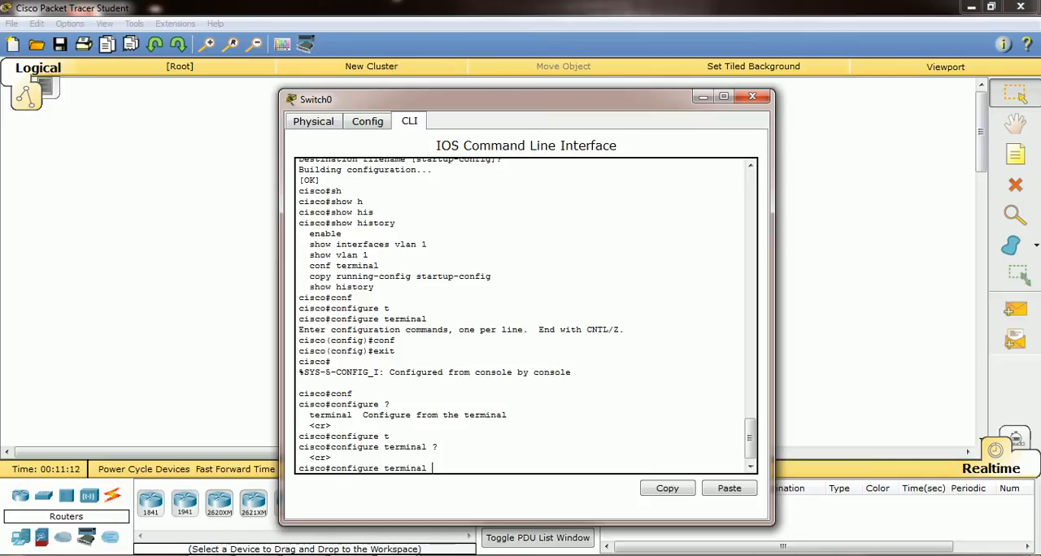
{"action": "key", "text": "Return"}
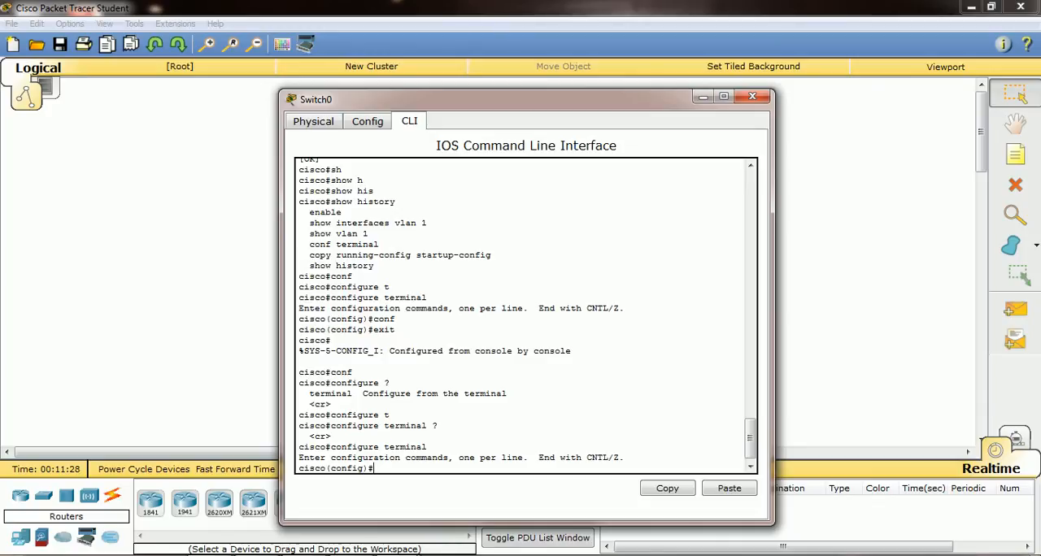
Compose interface fastEthernet 0/1, move the cursor back along the line, run it, and exit to global configuration mode
{"action": "type", "text": "in"}
{"action": "key", "text": "Tab"}
{"action": "type", "text": "f"}
{"action": "key", "text": "Tab"}
{"action": "type", "text": "0/1"}
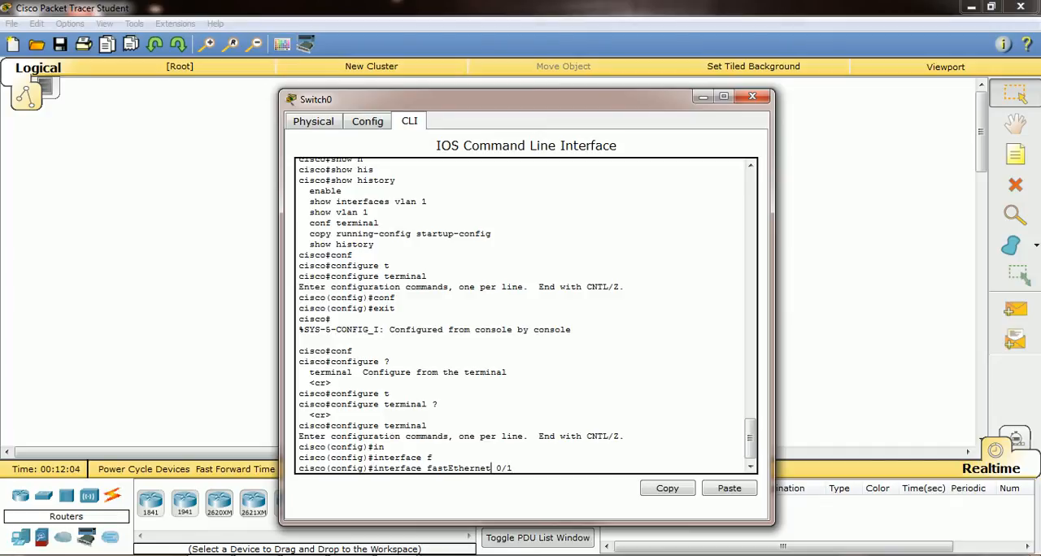
{"action": "key", "text": "ctrl+a"}
{"action": "key", "text": "Return"}
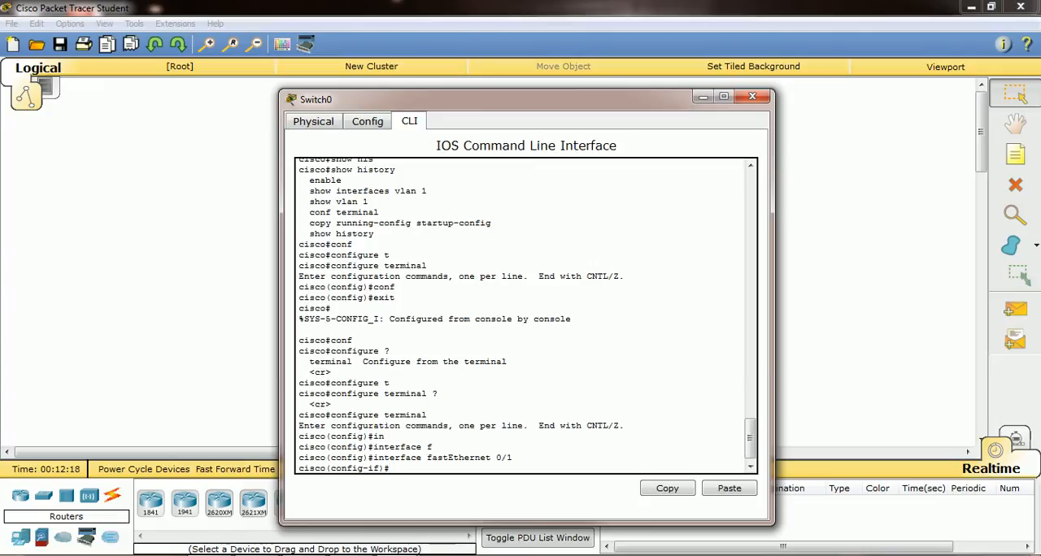
{"action": "type", "text": "exit"}
{"action": "key", "text": "Return"}
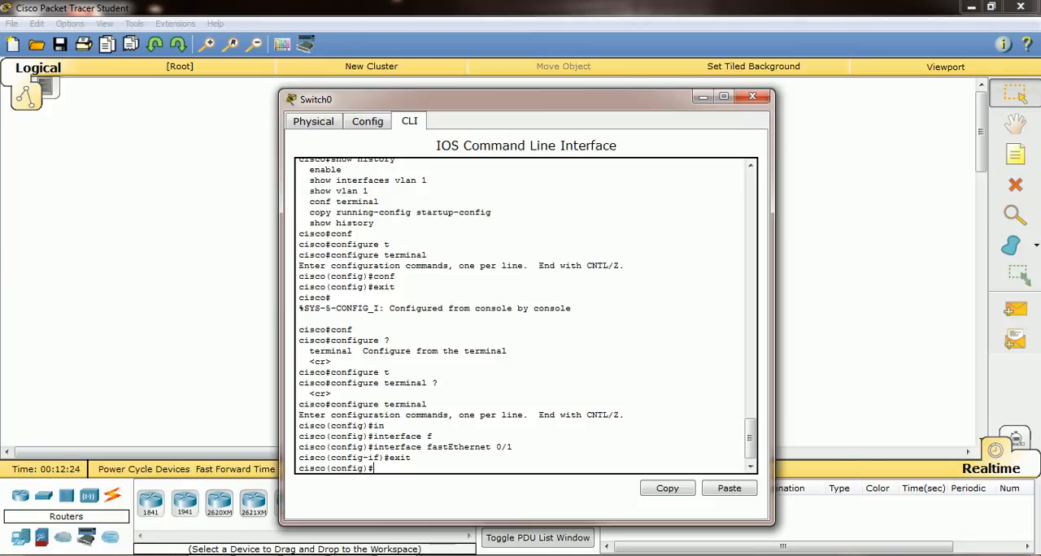
Assign IP address 192.168.0.1 with subnet mask 255.255.255.0 to the VLAN 1 interface
{"action": "type", "text": "in"}
{"action": "key", "text": "Tab"}
{"action": "type", "text": "v"}
{"action": "key", "text": "Tab"}
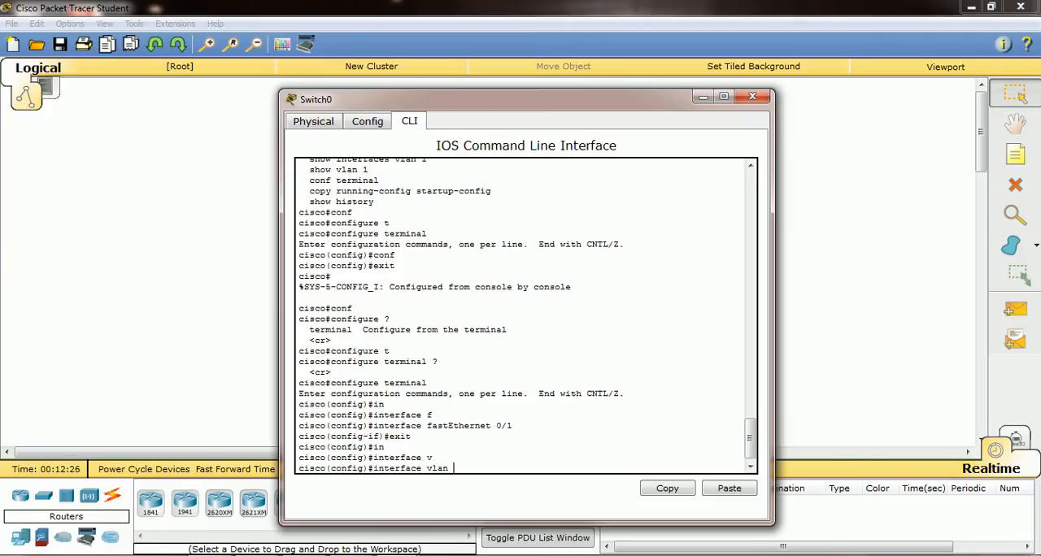
{"action": "type", "text": "1"}
{"action": "key", "text": "Return"}
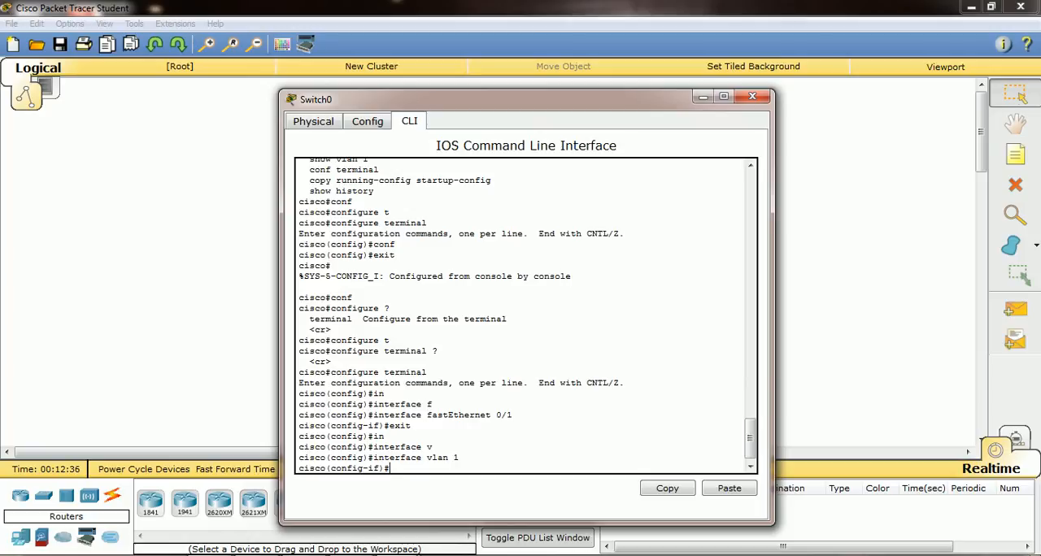
{"action": "type", "text": "ip add"}
{"action": "key", "text": "Tab"}
{"action": "type", "text": "192.168."}
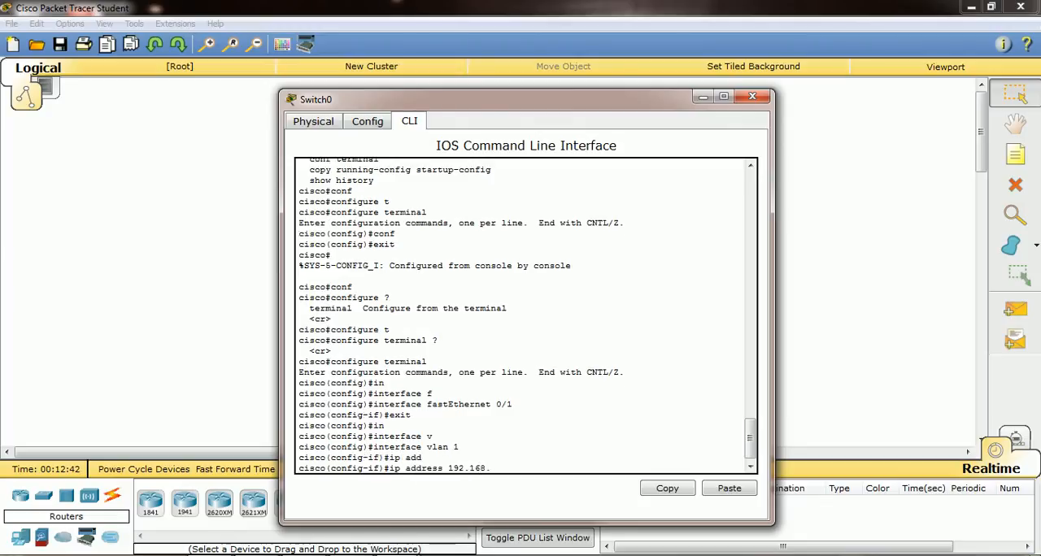
{"action": "type", "text": "0.1 255.255.255.0"}
{"action": "key", "text": "Return"}
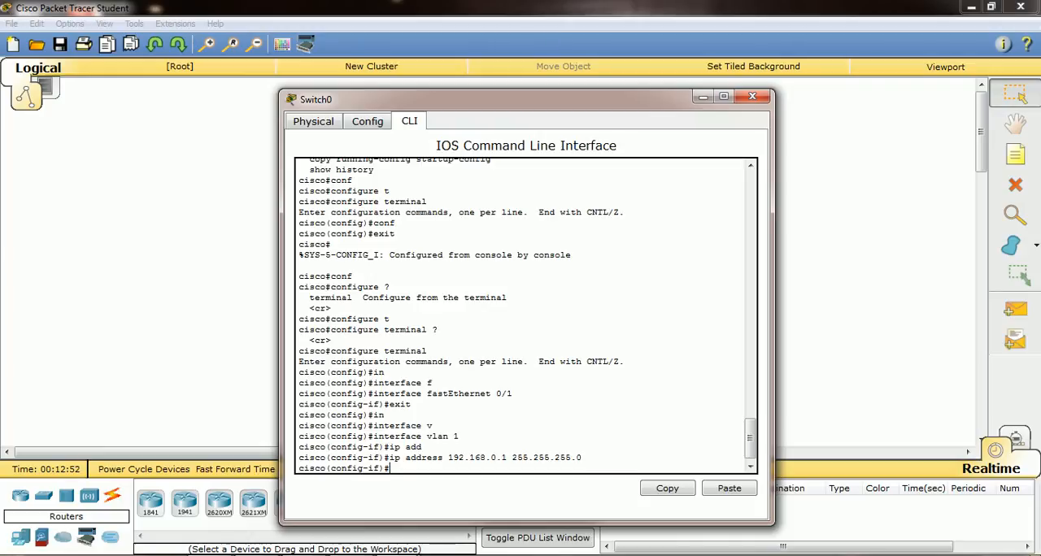
Save the configuration from interface mode with do write and return to privileged mode with end
{"action": "type", "text": "do write"}
{"action": "key", "text": "Return"}
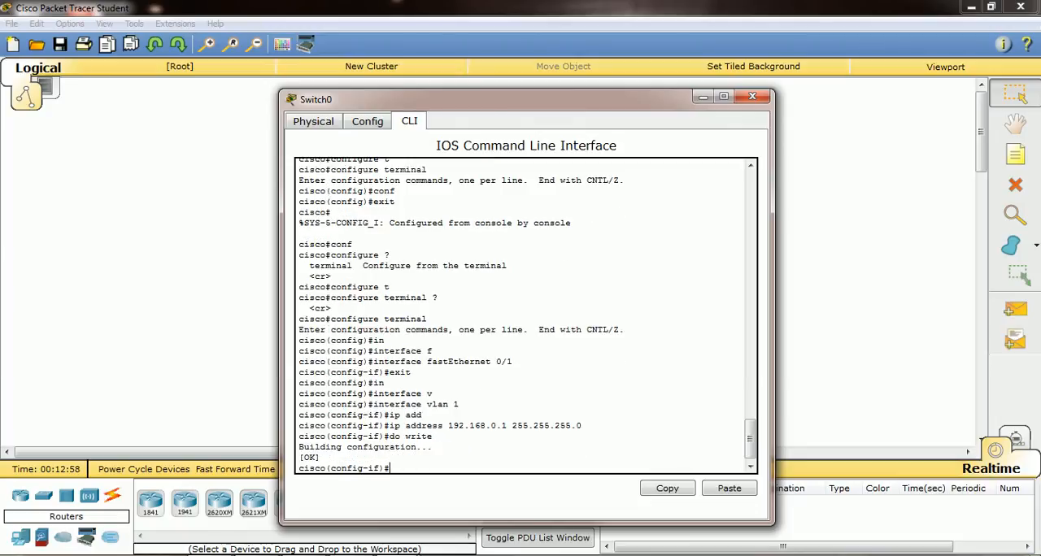
{"action": "type", "text": "end"}
{"action": "key", "text": "Return"}
{"action": "key", "text": "Return"}
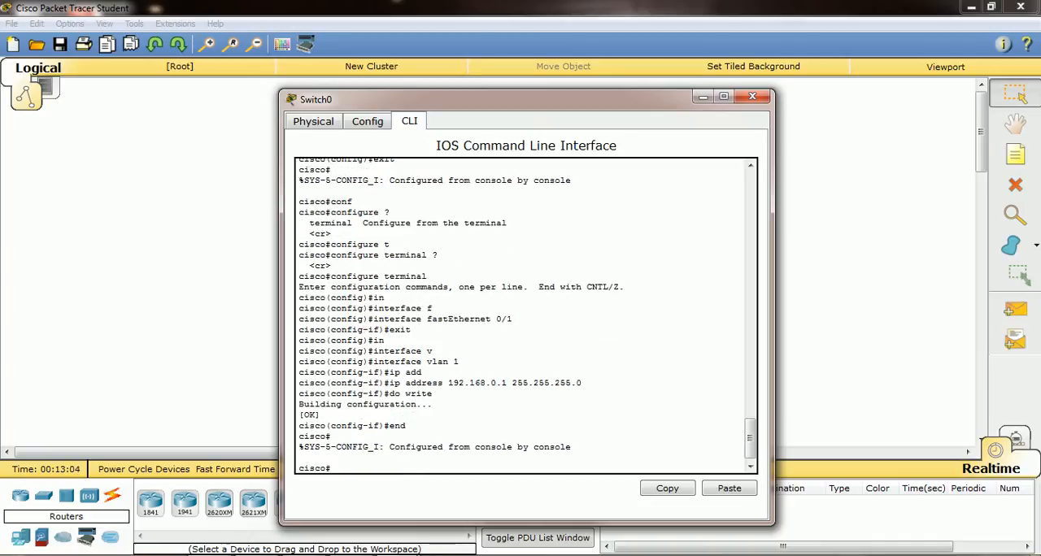
Display the switch's running configuration with show running-config
{"action": "type", "text": "sh"}
{"action": "key", "text": "Tab"}
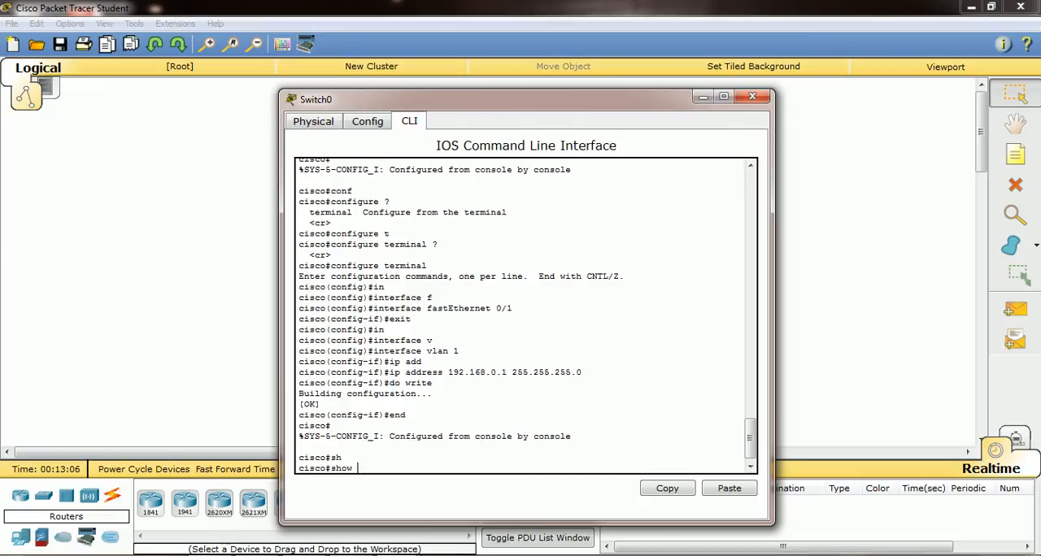
{"action": "type", "text": "r"}
{"action": "key", "text": "Tab"}
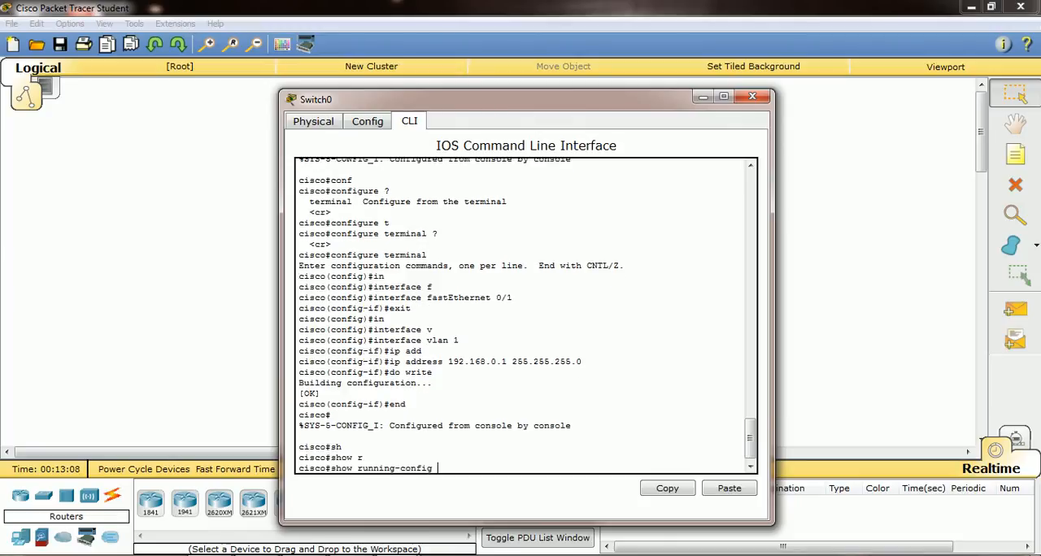
{"action": "key", "text": "Return"}
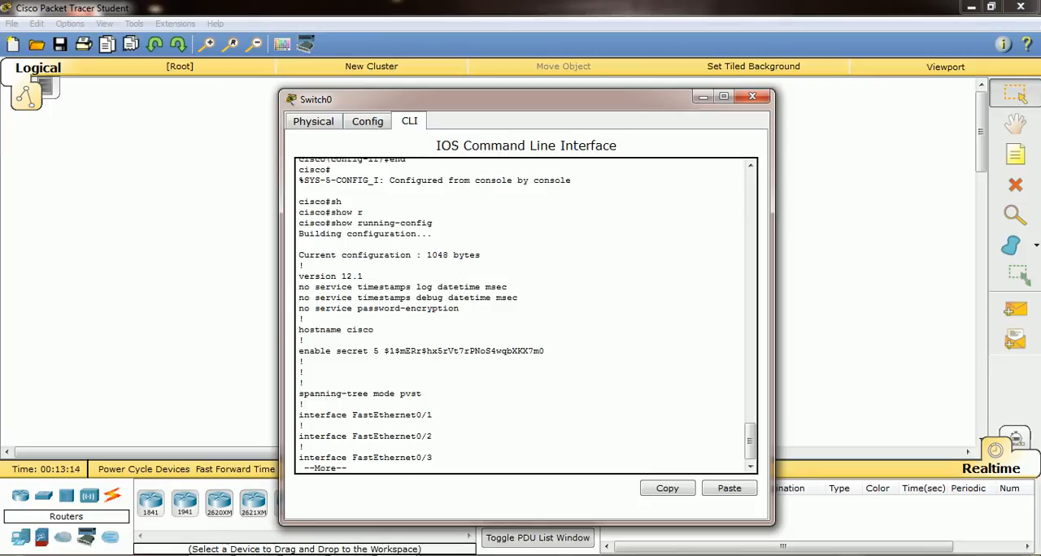
Page through the running configuration to examine the FastEthernet, VLAN 1 and line sections, and break off the listing
{"action": "key", "text": "Return"}
{"action": "key", "text": "Return"}
{"action": "key", "text": "Return"}
{"action": "key", "text": "Return"}
{"action": "key", "text": "Return"}
{"action": "key", "text": "Return"}
{"action": "key", "text": "Return"}
{"action": "key", "text": "Return"}
{"action": "key", "text": "Return"}
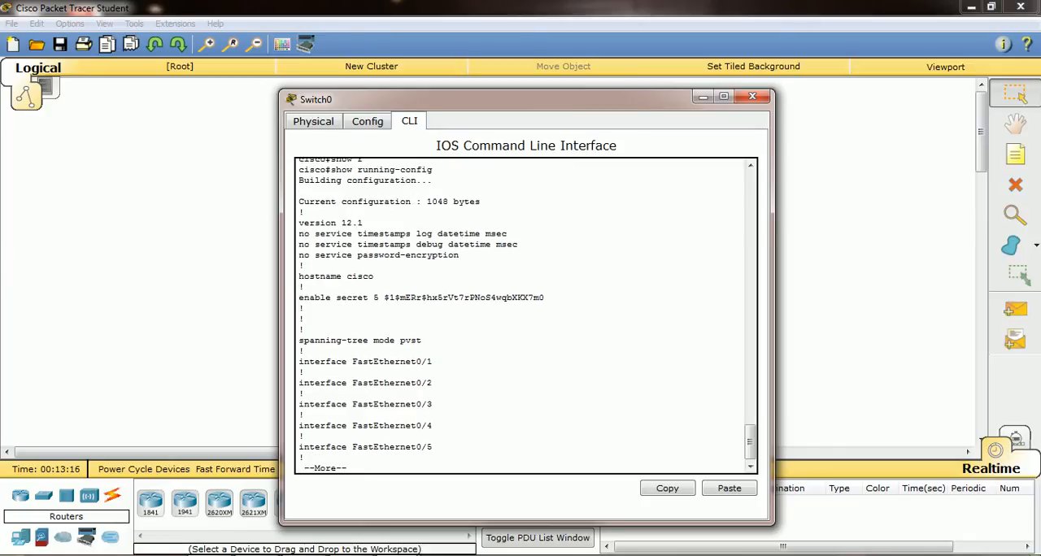
{"action": "key", "text": "Return"}
{"action": "key", "text": "Return"}
{"action": "key", "text": "Return"}
{"action": "key", "text": "Return"}
{"action": "key", "text": "Return"}
{"action": "key", "text": "Return"}
{"action": "key", "text": "Return"}
{"action": "key", "text": "Return"}
{"action": "key", "text": "Return"}
{"action": "key", "text": "Return"}
{"action": "key", "text": "Return"}
{"action": "key", "text": "Return"}
{"action": "key", "text": "Return"}
{"action": "key", "text": "Return"}
{"action": "key", "text": "Return"}
{"action": "key", "text": "Return"}
{"action": "key", "text": "Return"}
{"action": "key", "text": "Return"}
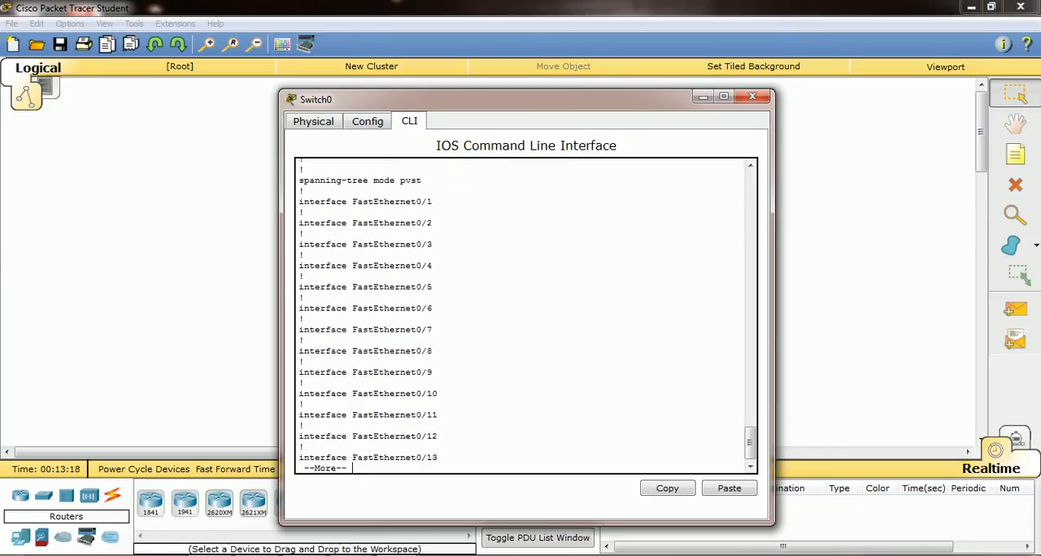
{"action": "key", "text": "Return"}
{"action": "key", "text": "Return"}
{"action": "key", "text": "Return"}
{"action": "key", "text": "Return"}
{"action": "key", "text": "Return"}
{"action": "key", "text": "Return"}
{"action": "key", "text": "Return"}
{"action": "key", "text": "Return"}
{"action": "key", "text": "Return"}
{"action": "key", "text": "Return"}
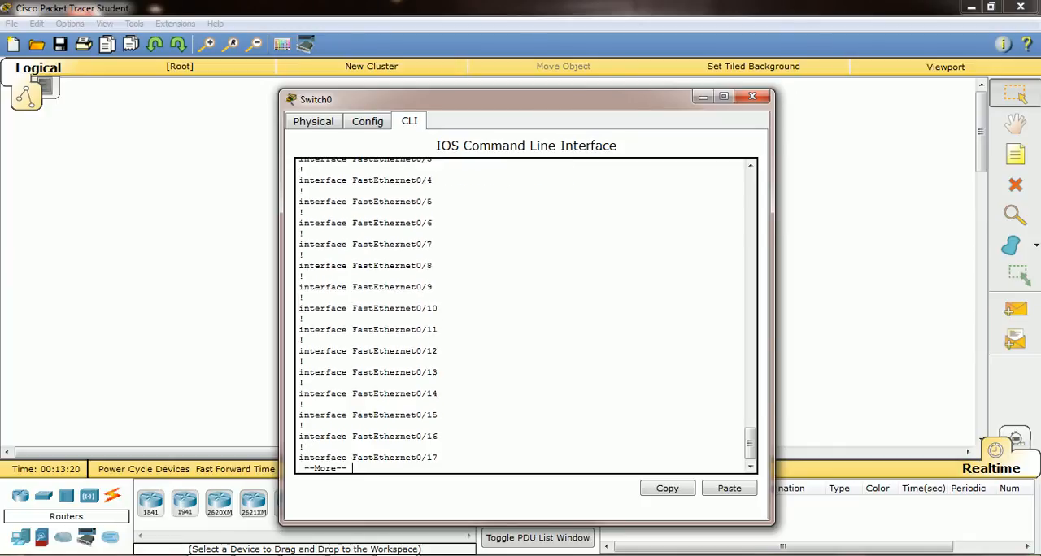
{"action": "key", "text": "Return"}
{"action": "key", "text": "Return"}
{"action": "key", "text": "Return"}
{"action": "key", "text": "Return"}
{"action": "key", "text": "Return"}
{"action": "key", "text": "Return"}
{"action": "key", "text": "Return"}
{"action": "key", "text": "Return"}
{"action": "key", "text": "Return"}
{"action": "key", "text": "Return"}
{"action": "key", "text": "Return"}
{"action": "key", "text": "Return"}
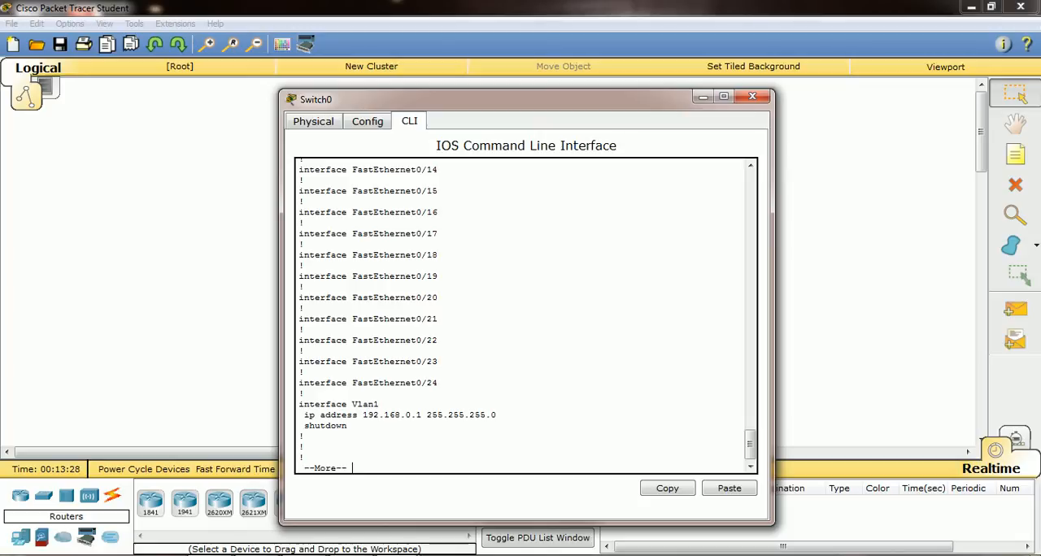
{"action": "key", "text": "Return"}
{"action": "key", "text": "Return"}
{"action": "key", "text": "Return"}
{"action": "key", "text": "Return"}
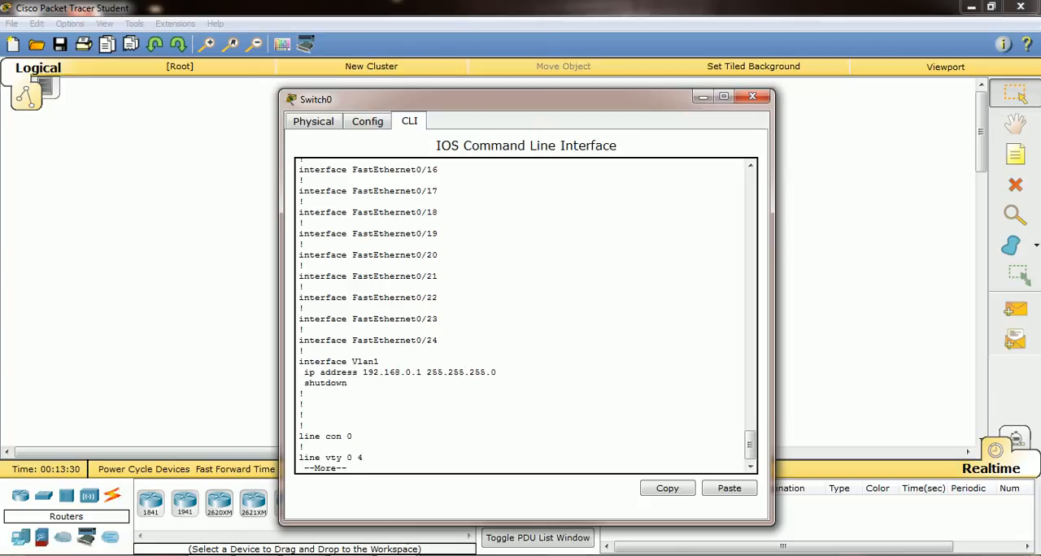
{"action": "key", "text": "Return"}
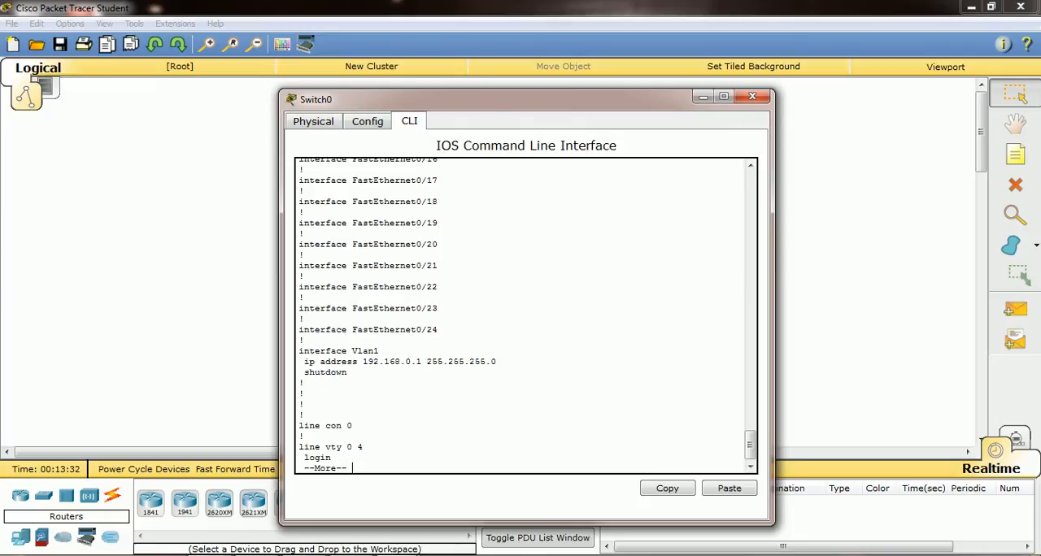
{"action": "key", "text": "ctrl+c"}
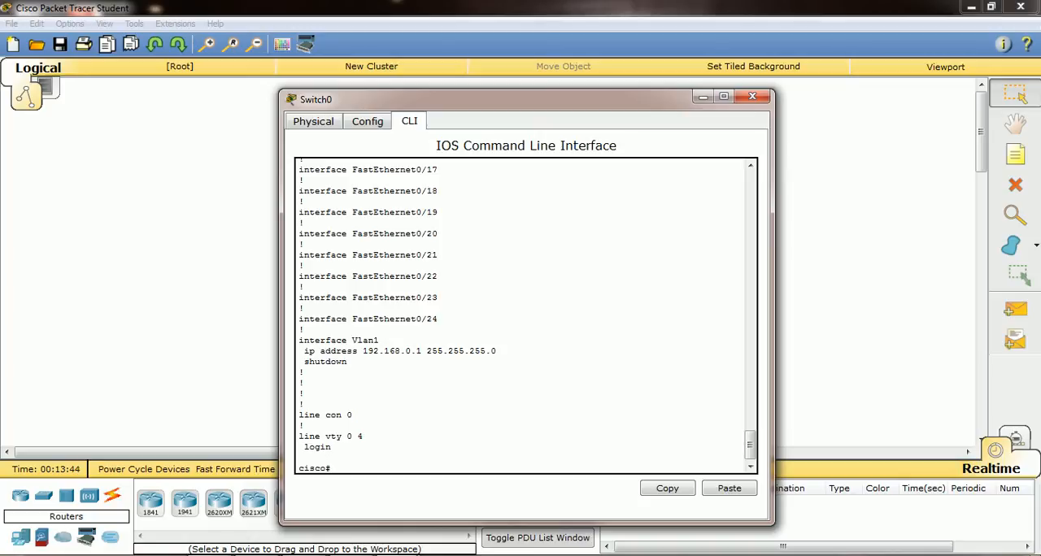
Enter global configuration mode with conf t and open interface vlan 1 for configuration
{"action": "type", "text": "conf t"}
{"action": "key", "text": "Return"}
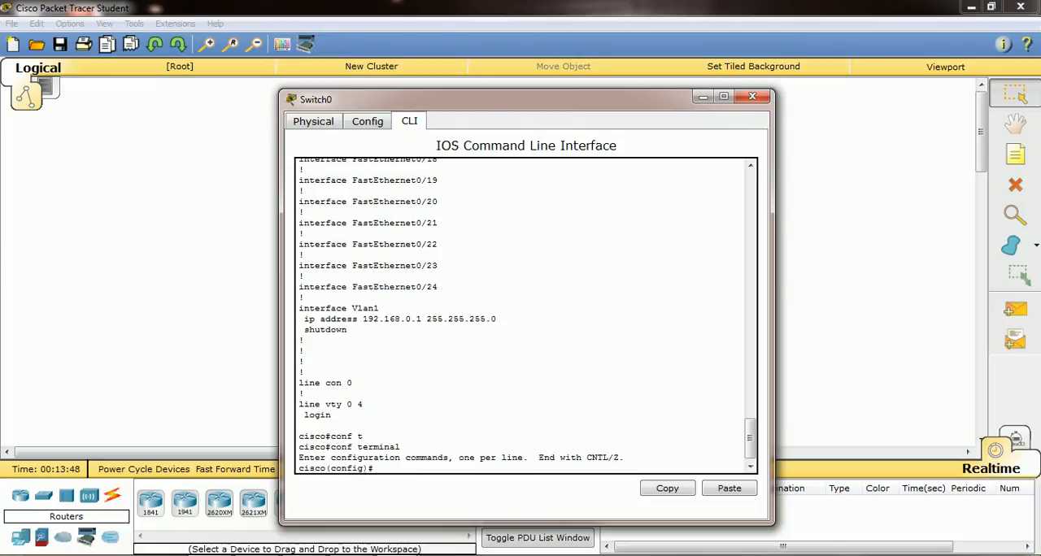
{"action": "type", "text": "no"}
{"action": "key", "text": "BackSpace"}
{"action": "key", "text": "BackSpace"}
{"action": "key", "text": "BackSpace"}
{"action": "type", "text": "in"}
{"action": "key", "text": "Tab"}
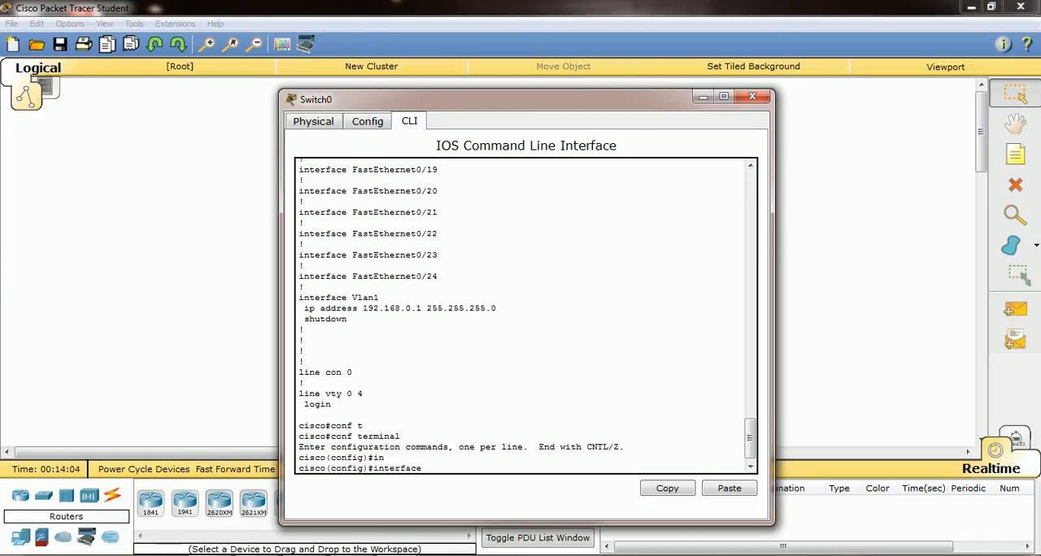
{"action": "type", "text": "v"}
{"action": "key", "text": "Tab"}
{"action": "type", "text": "1"}
{"action": "key", "text": "Return"}
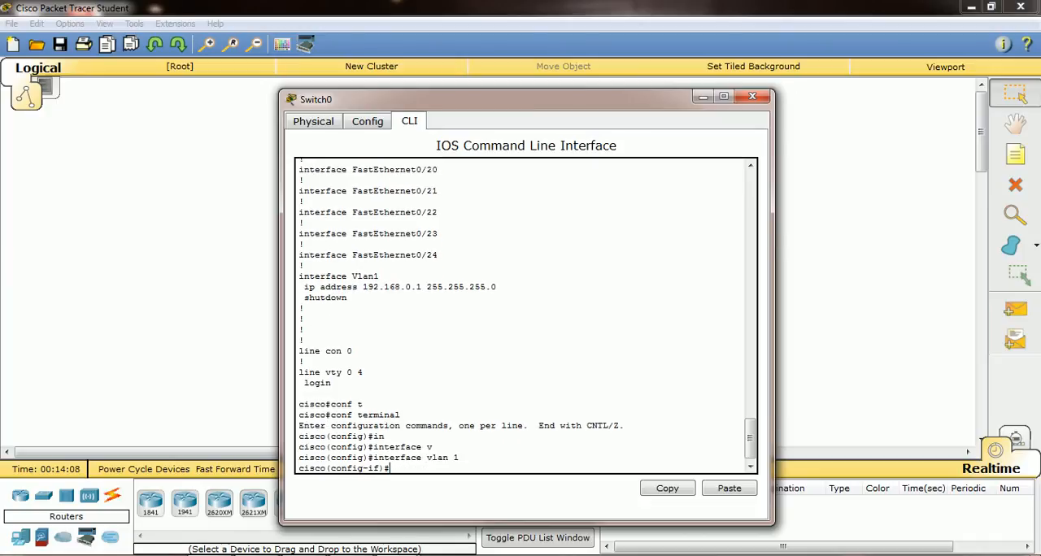
Enable the VLAN 1 interface with no shutdown and return to a clean interface prompt
{"action": "type", "text": "no sh"}
{"action": "key", "text": "Tab"}
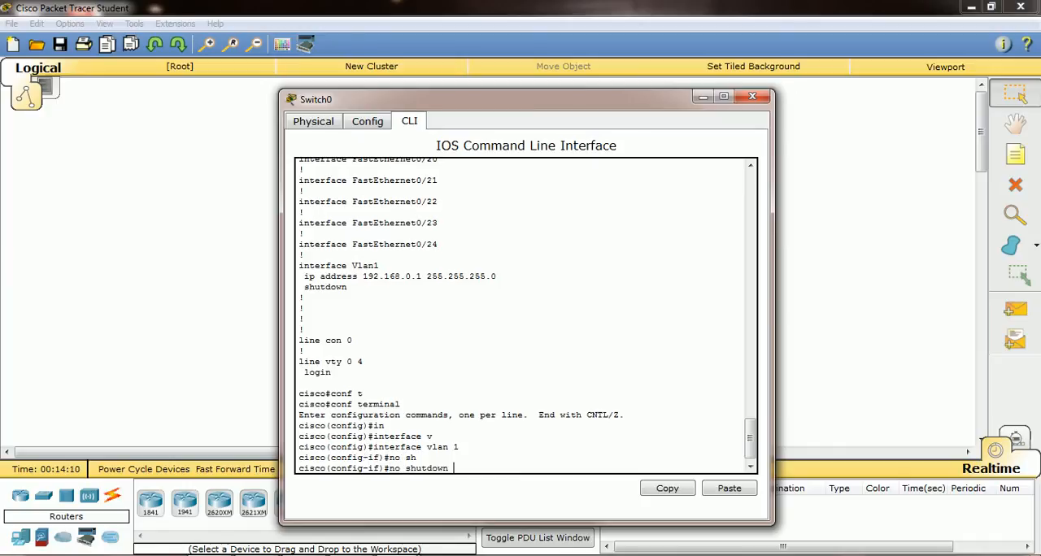
{"action": "key", "text": "Return"}
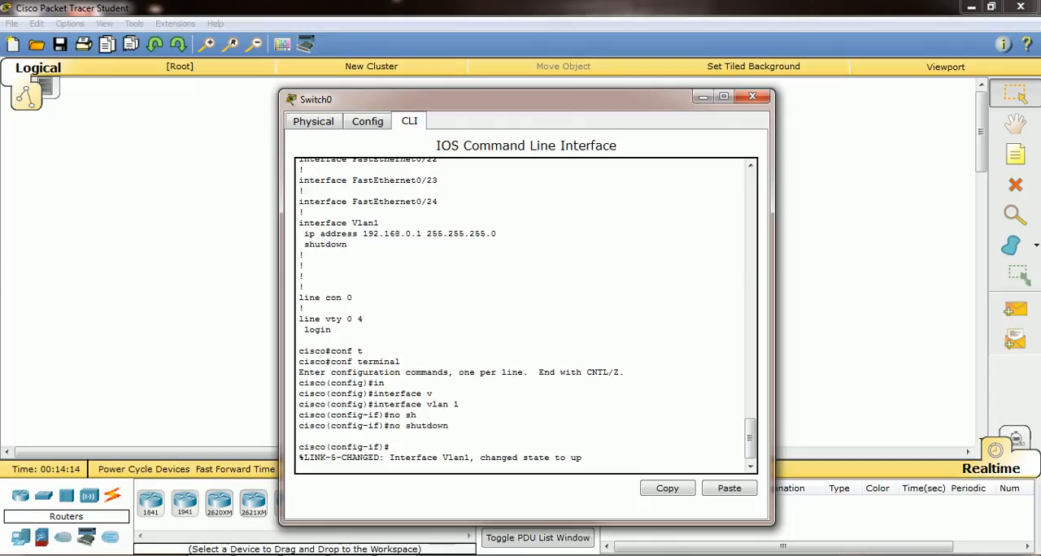
{"action": "key", "text": "Return"}
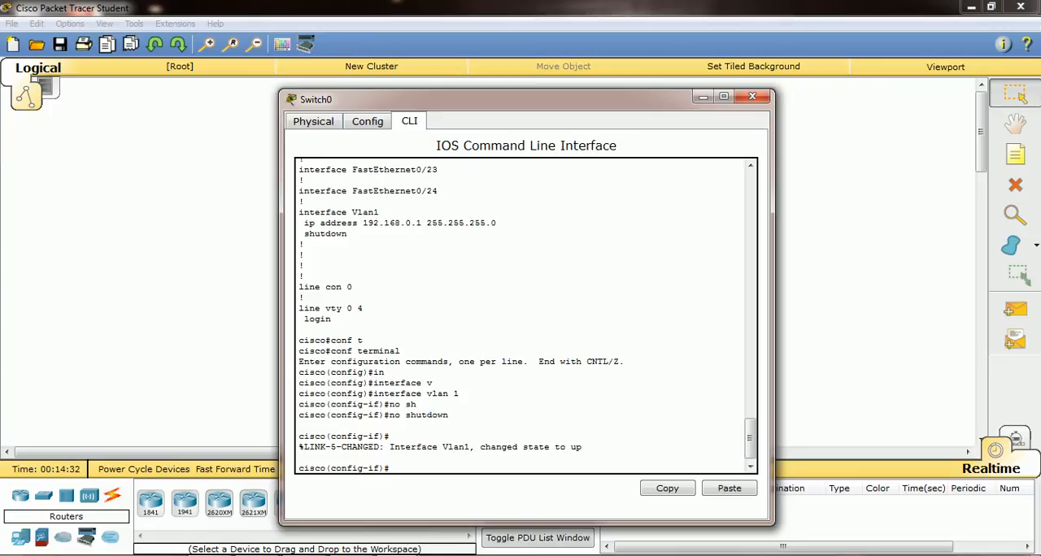
Save the enabled VLAN 1 configuration with do write and leave configuration mode with end
{"action": "type", "text": "do write"}
{"action": "key", "text": "Return"}
{"action": "key", "text": "Return"}
{"action": "type", "text": "end"}
{"action": "key", "text": "Return"}
Show the running configuration again, check the VLAN 1 interface entry, and leave the listing
{"action": "type", "text": "sco#s"}
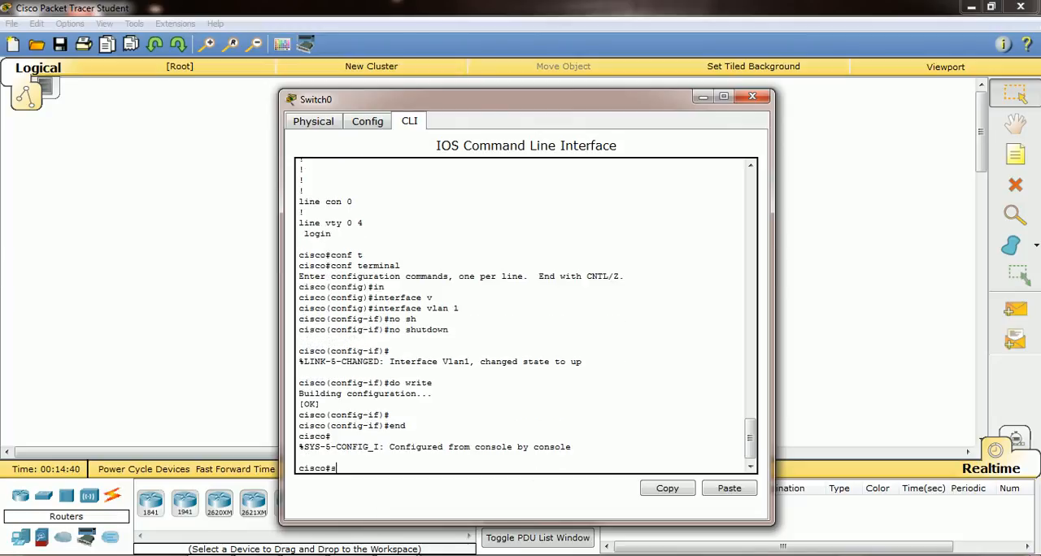
{"action": "type", "text": "how"}
{"action": "key", "text": "Tab"}
{"action": "type", "text": "r"}
{"action": "key", "text": "Tab"}
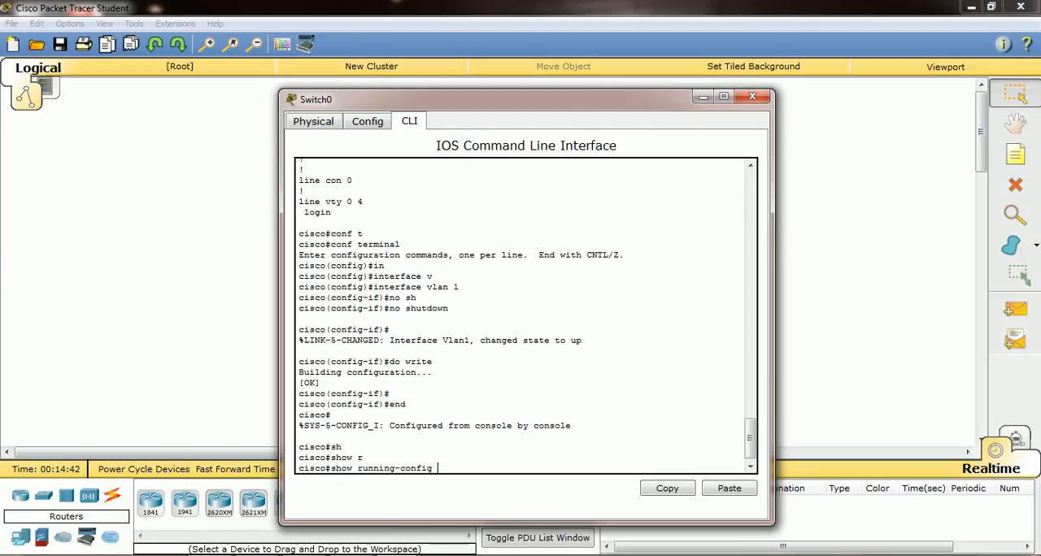
{"action": "key", "text": "Return"}
{"action": "key", "text": "Return"}
{"action": "key", "text": "Return"}
{"action": "key", "text": "Return"}
{"action": "key", "text": "Return"}
{"action": "key", "text": "Return"}
{"action": "key", "text": "Return"}
{"action": "key", "text": "Return"}
{"action": "key", "text": "Return"}
{"action": "key", "text": "Return"}
{"action": "key", "text": "Return"}
{"action": "key", "text": "Return"}
{"action": "key", "text": "Return"}
{"action": "key", "text": "Return"}
{"action": "key", "text": "Return"}
{"action": "key", "text": "Return"}
{"action": "key", "text": "Return"}
{"action": "key", "text": "Return"}
{"action": "key", "text": "Return"}
{"action": "key", "text": "Return"}
{"action": "key", "text": "Return"}
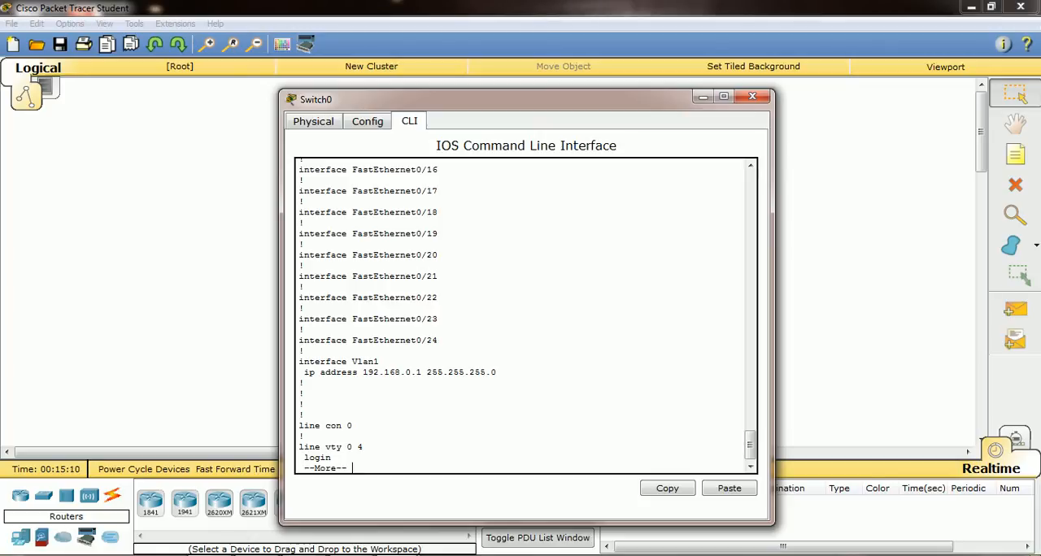
{"action": "key", "text": "space"}
Display the saved configuration with show startup-config
{"action": "type", "text": "sh"}
{"action": "key", "text": "Tab"}
{"action": "type", "text": "s"}
{"action": "key", "text": "Tab"}
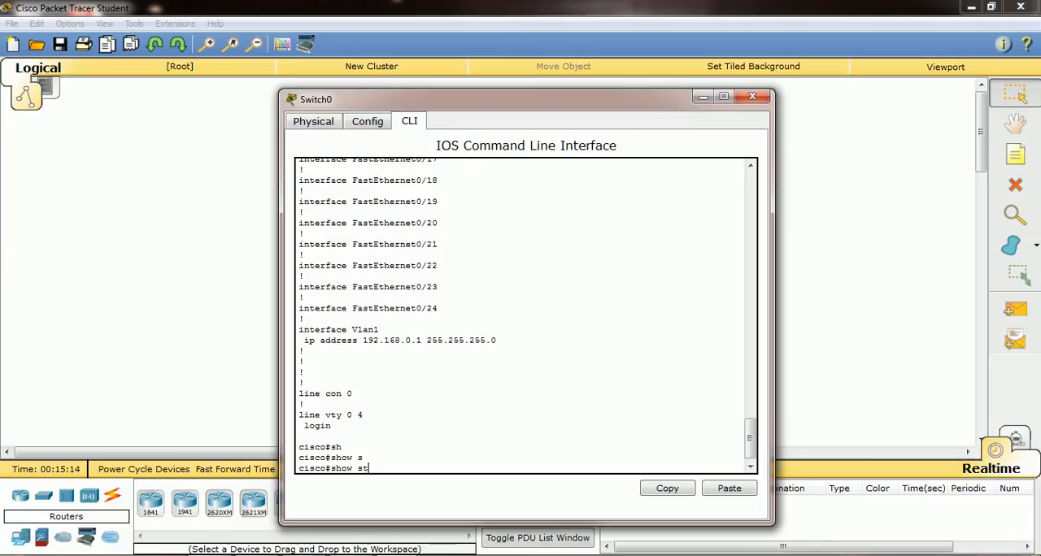
{"action": "type", "text": "t"}
{"action": "key", "text": "Tab"}
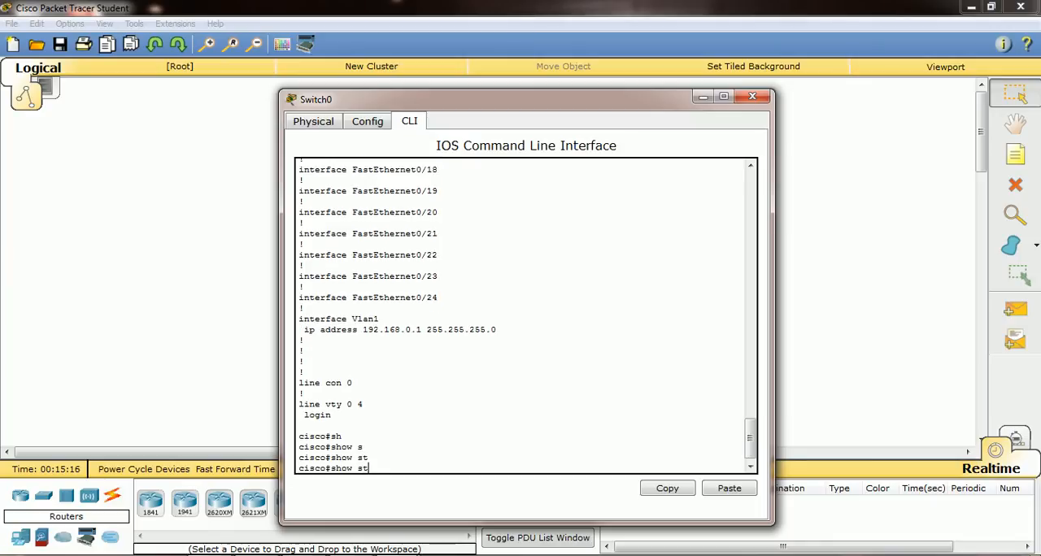
{"action": "type", "text": "a"}
{"action": "key", "text": "Tab"}
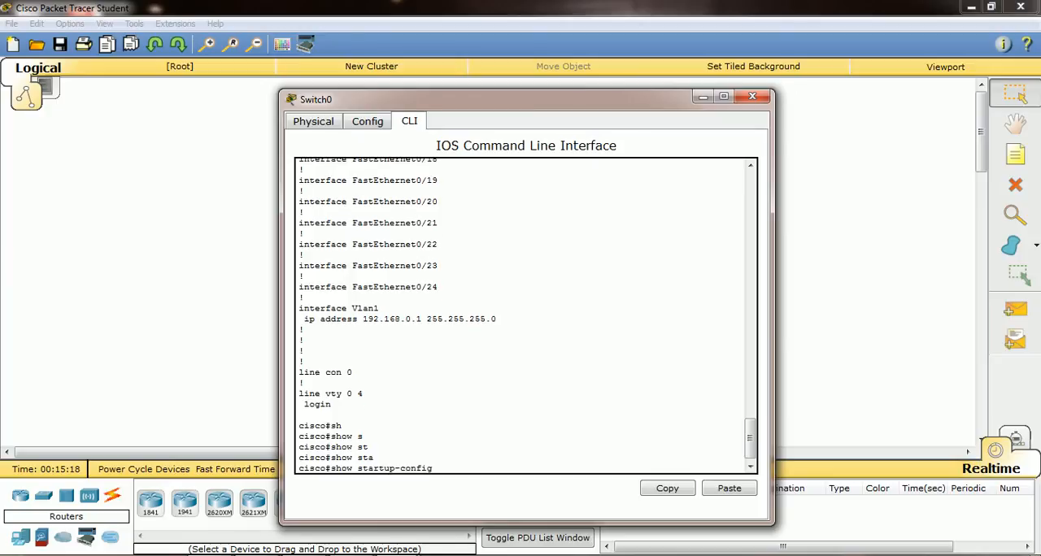
{"action": "key", "text": "Return"}
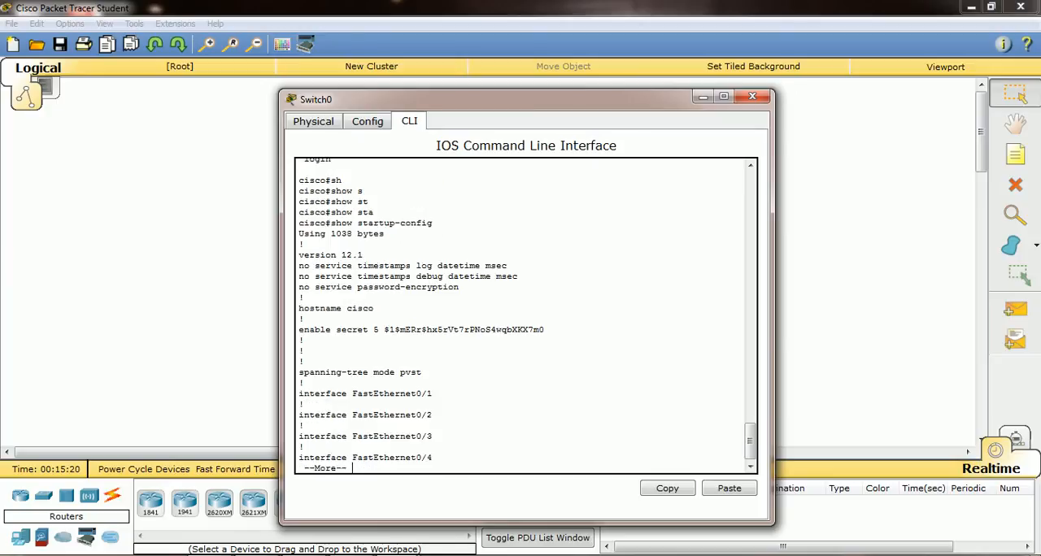
Page through the startup configuration to its end, examining the VLAN 1 interface and line entries
{"action": "key", "text": "Return"}
{"action": "key", "text": "Return"}
{"action": "key", "text": "Return"}
{"action": "key", "text": "Return"}
{"action": "key", "text": "Return"}
{"action": "key", "text": "Return"}
{"action": "key", "text": "Return"}
{"action": "key", "text": "Return"}
{"action": "key", "text": "Return"}
{"action": "key", "text": "Return"}
{"action": "key", "text": "Return"}
{"action": "key", "text": "Return"}
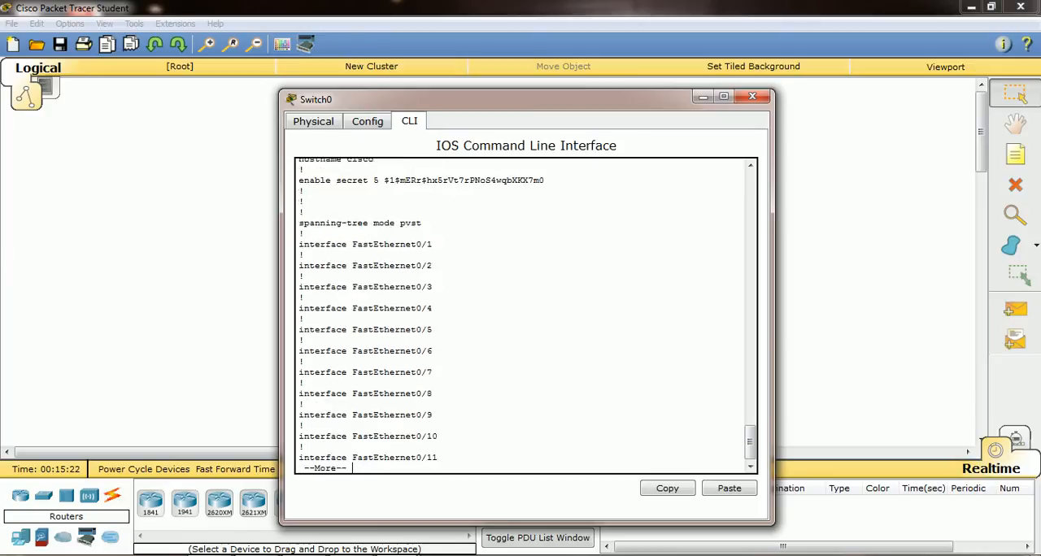
{"action": "key", "text": "Return"}
{"action": "key", "text": "Return"}
{"action": "key", "text": "Return"}
{"action": "key", "text": "Return"}
{"action": "key", "text": "Return"}
{"action": "key", "text": "Return"}
{"action": "key", "text": "Return"}
{"action": "key", "text": "Return"}
{"action": "key", "text": "Return"}
{"action": "key", "text": "Return"}
{"action": "key", "text": "Return"}
{"action": "key", "text": "Return"}
{"action": "key", "text": "Return"}
{"action": "key", "text": "Return"}
{"action": "key", "text": "Return"}
{"action": "key", "text": "Return"}
{"action": "key", "text": "Return"}
{"action": "key", "text": "Return"}
{"action": "key", "text": "Return"}
{"action": "key", "text": "Return"}
{"action": "key", "text": "Return"}
{"action": "key", "text": "Return"}
{"action": "key", "text": "Return"}
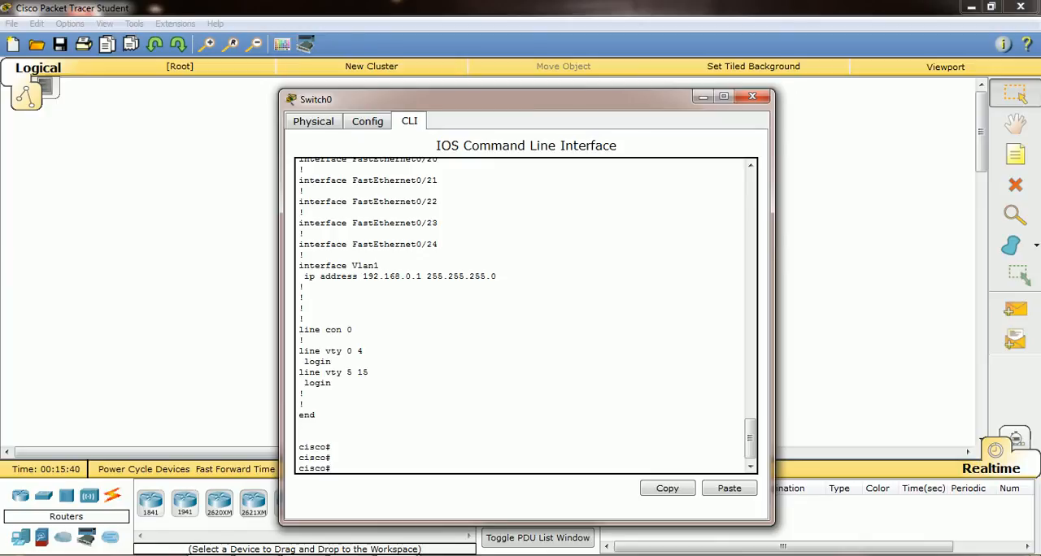
{"action": "key", "text": "alt+Tab"}
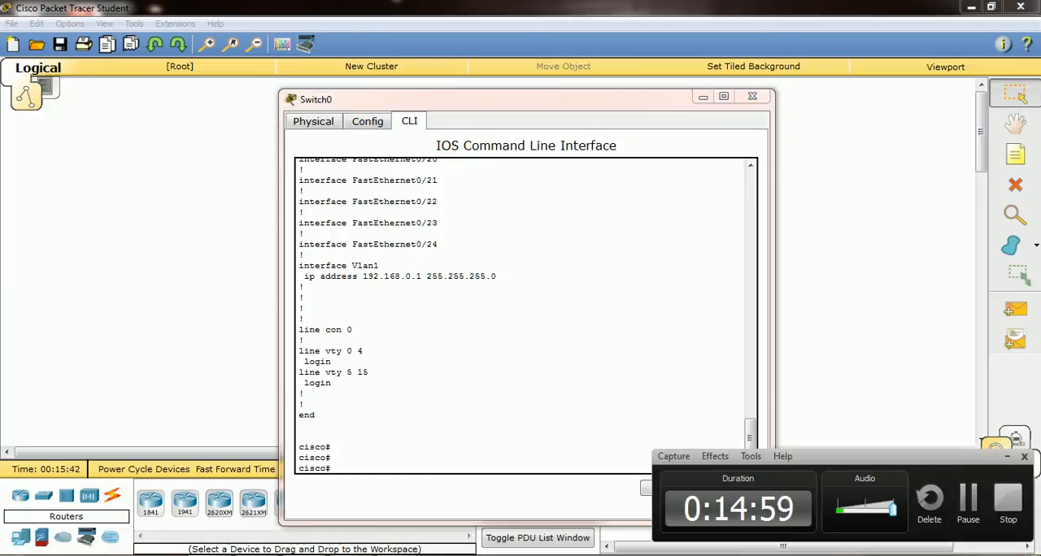